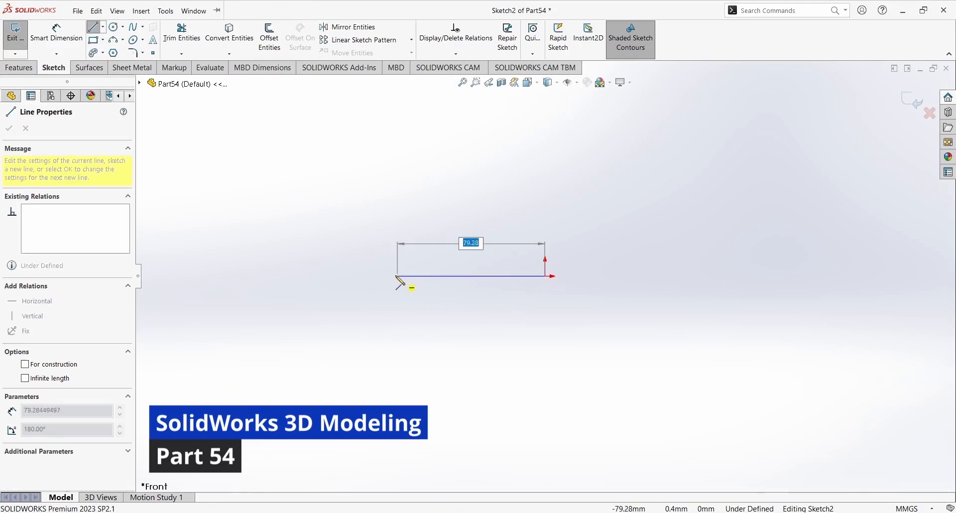
Step: Sketch a horizontal line about 86.5 mm long leftward from the origin and a three-point arc of about 83 mm radius rising from its left end
{"action": "left_click", "coordinate": [384, 277]}
{"action": "key", "text": "Escape"}
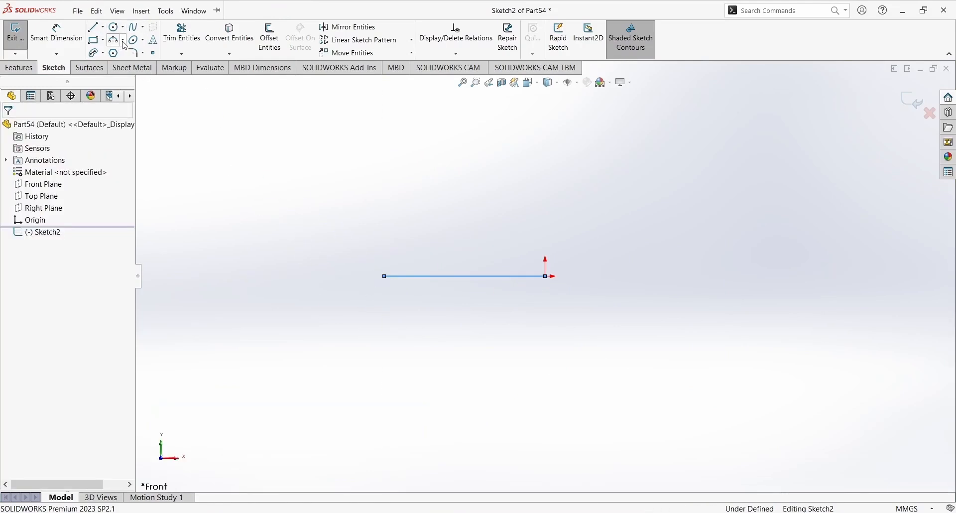
{"action": "left_click", "coordinate": [123, 40]}
{"action": "left_click", "coordinate": [138, 79]}
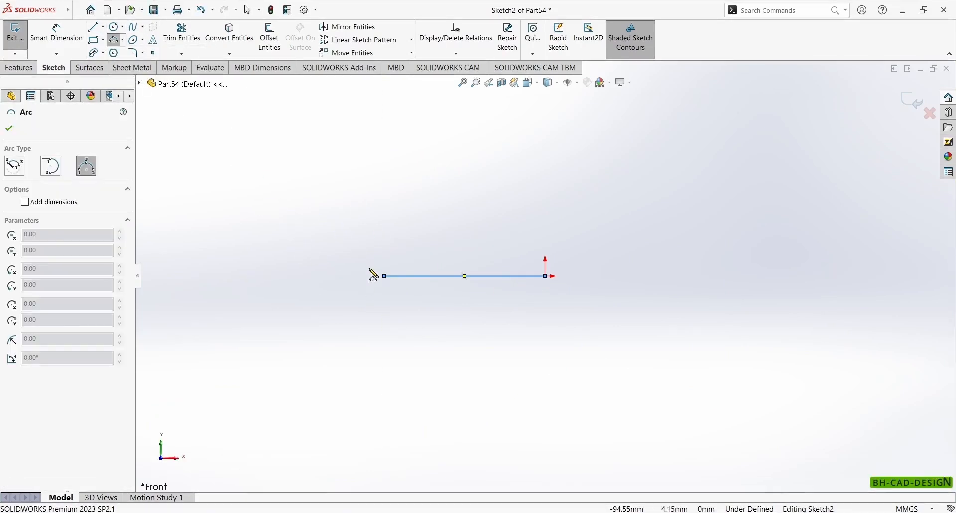
{"action": "left_click_drag", "start_coordinate": [384, 276], "coordinate": [387, 165]}
{"action": "left_click", "coordinate": [381, 224]}
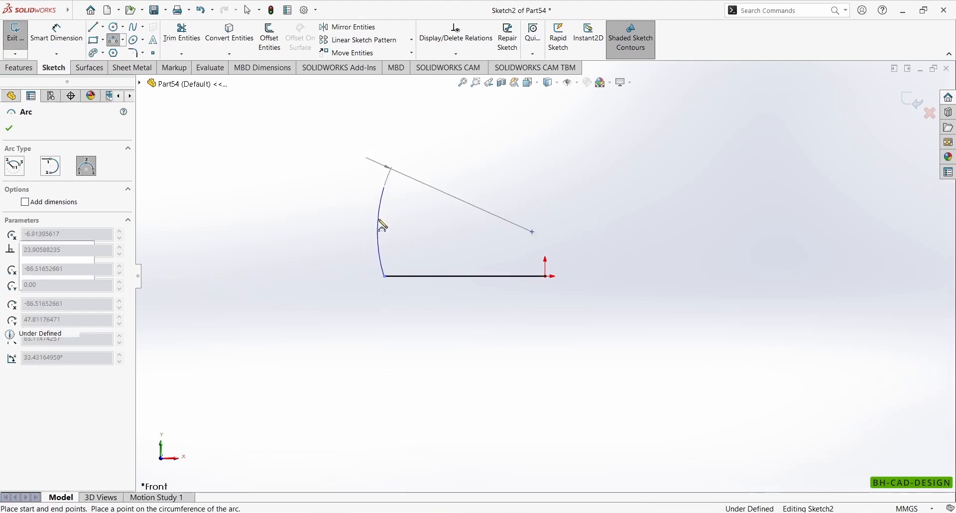
{"action": "key", "text": "Escape"}
Step: Sketch a horizontal line about 86.5 mm long from the arc's upper end to above the origin
{"action": "key", "text": "l"}
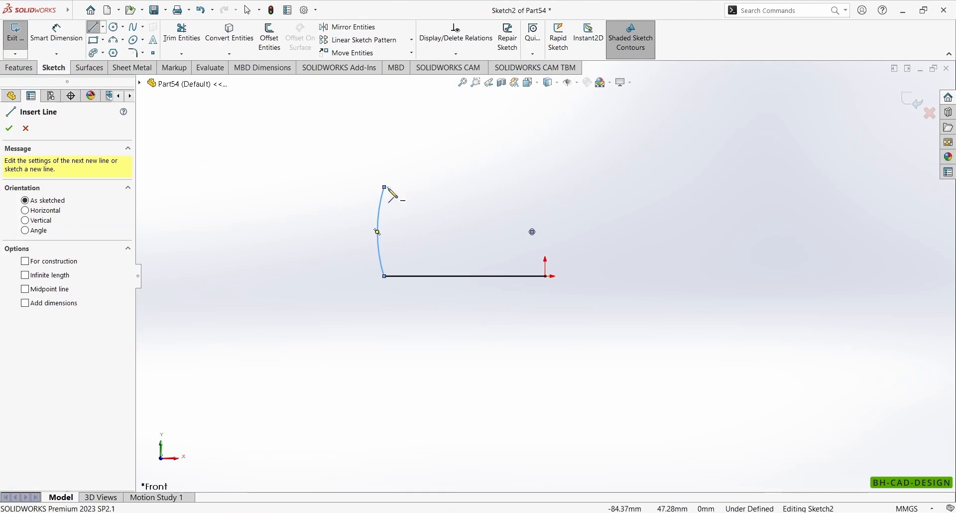
{"action": "left_click", "coordinate": [384, 188]}
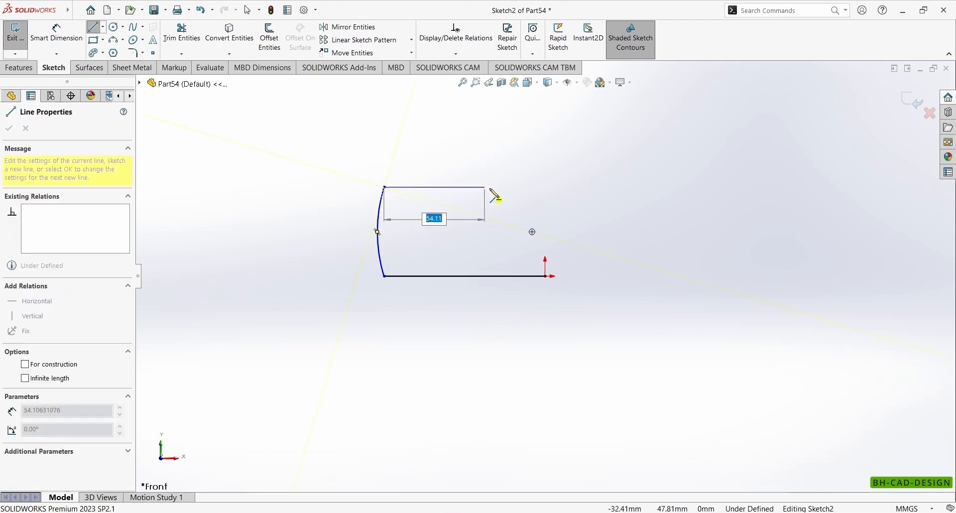
{"action": "left_click", "coordinate": [546, 187]}
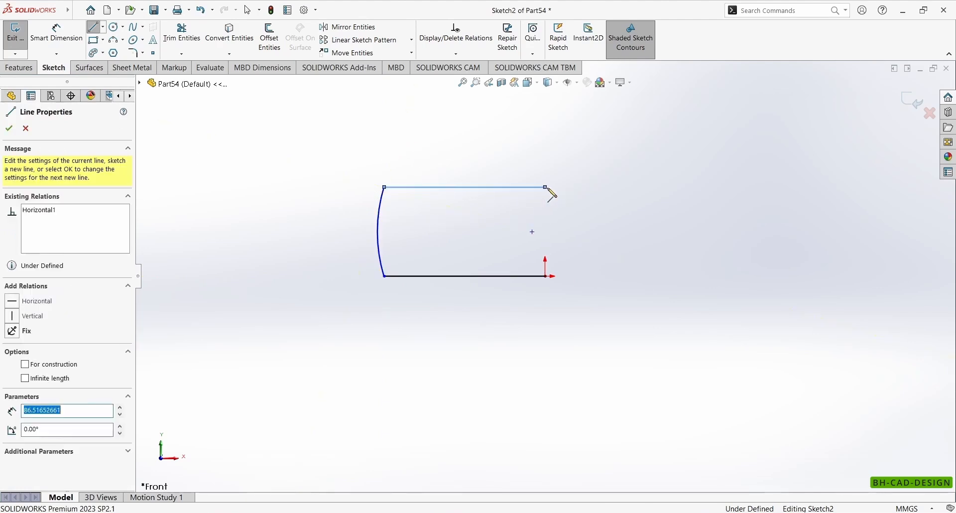
{"action": "key", "text": "Escape"}
Step: Sketch a vertical centerline upward from the origin and attach the upper line's right end to it
{"action": "left_click", "coordinate": [103, 27]}
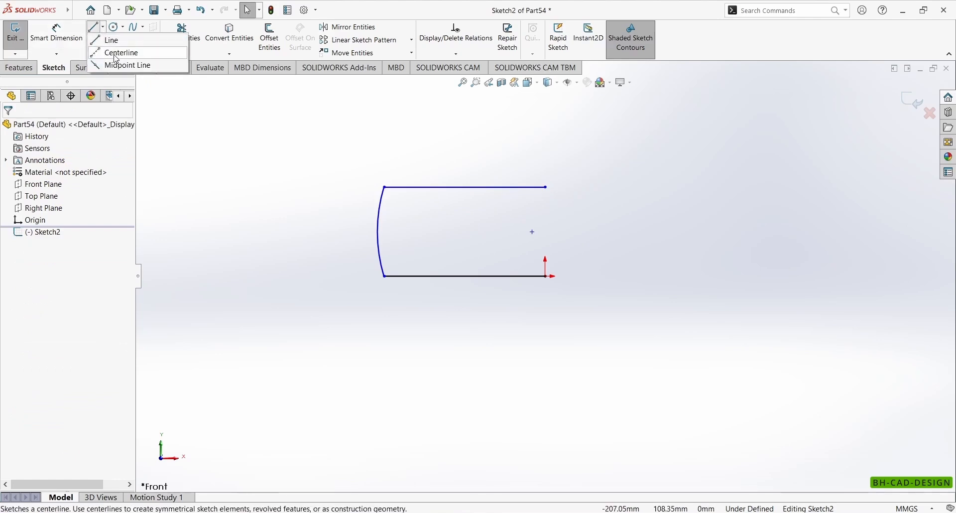
{"action": "left_click", "coordinate": [119, 49]}
{"action": "left_click", "coordinate": [546, 276]}
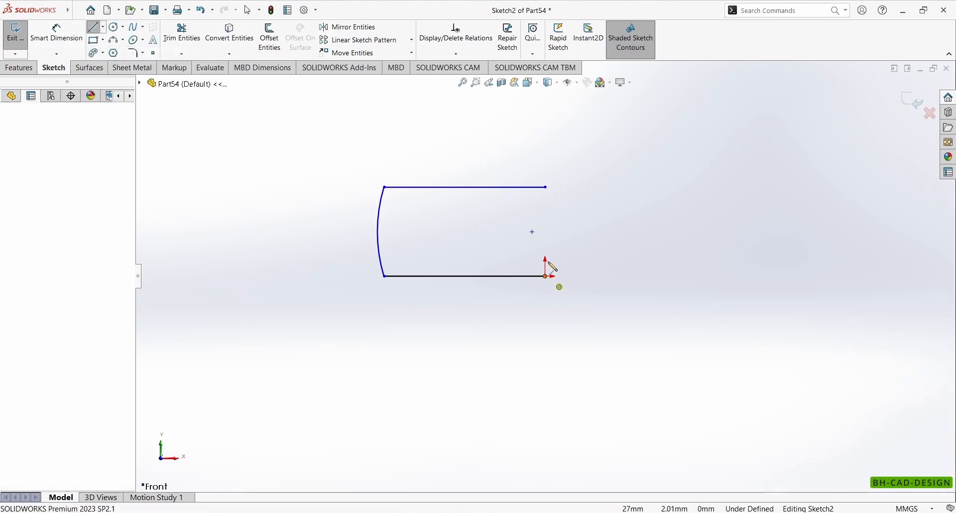
{"action": "left_click", "coordinate": [546, 118]}
{"action": "key", "text": "Escape"}
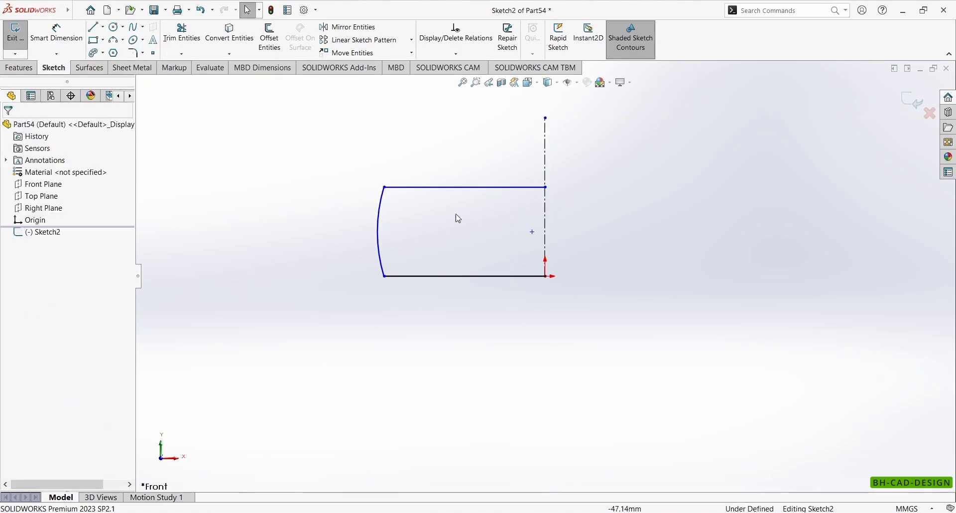
{"action": "mouse_move", "coordinate": [549, 189]}
{"action": "left_mouse_down"}
{"action": "mouse_move", "coordinate": [519, 199]}
{"action": "mouse_move", "coordinate": [527, 184]}
{"action": "mouse_move", "coordinate": [528, 194]}
{"action": "left_mouse_up"}
{"action": "left_click", "coordinate": [474, 214]}
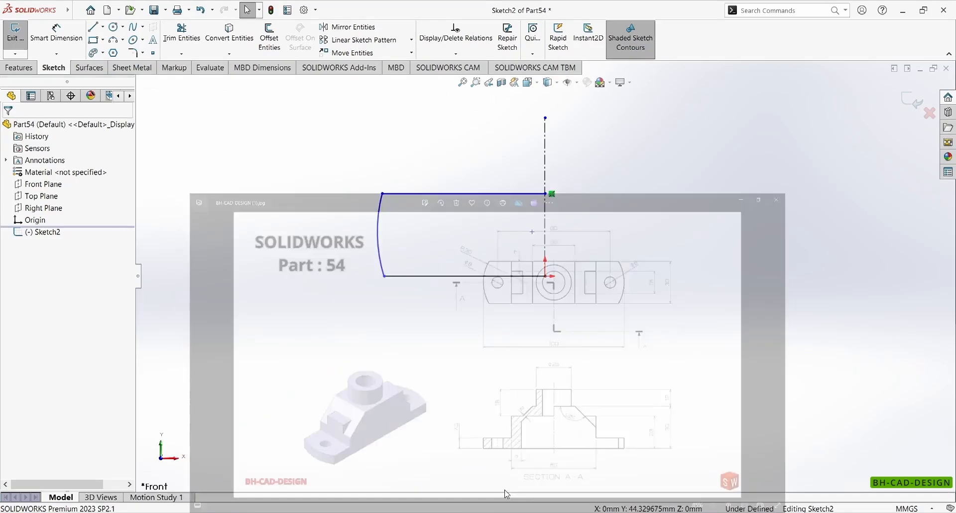
Step: Dimension the end arc's radius as 30 mm
{"action": "left_click", "coordinate": [56, 34]}
{"action": "left_click", "coordinate": [378, 247]}
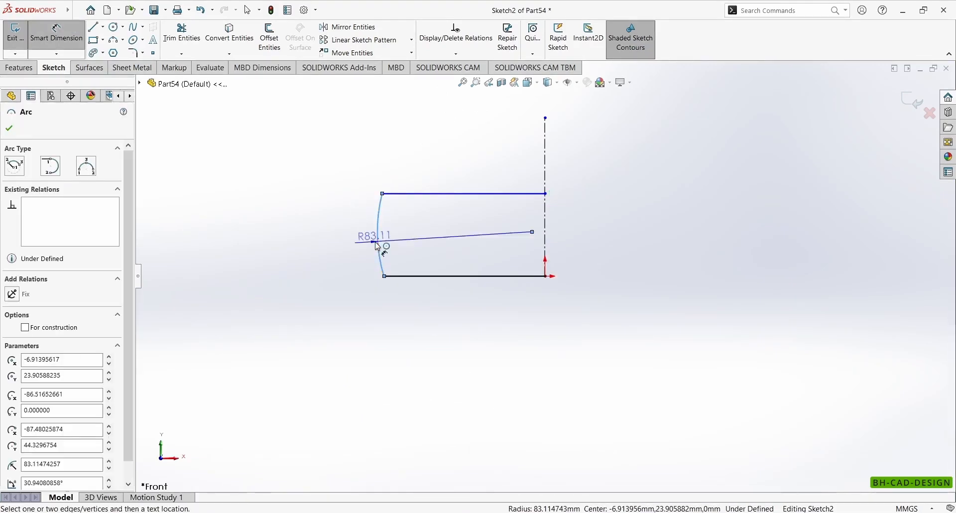
{"action": "left_click", "coordinate": [338, 226]}
{"action": "type", "text": "30"}
{"action": "key", "text": "Return"}
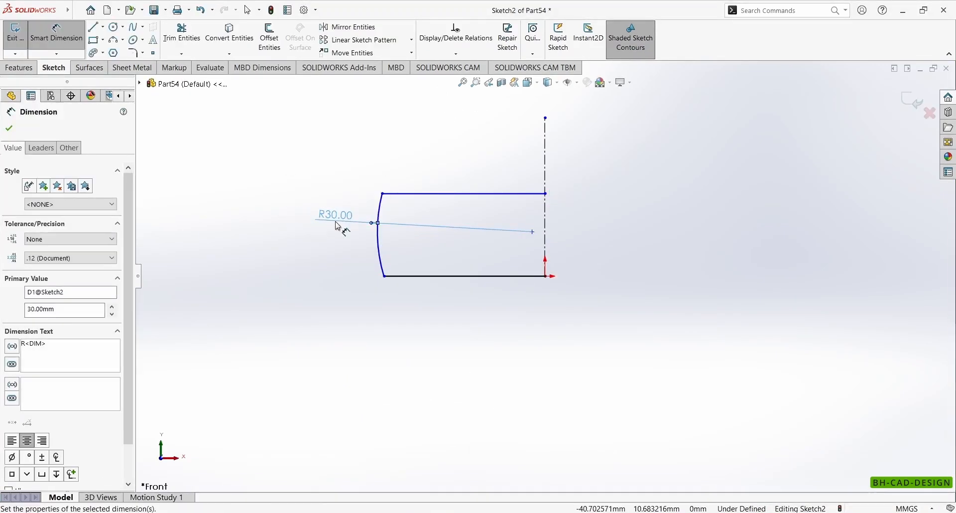
Step: Add a doubled dimension of 100 mm from the end arc across the centerline for the plate's overall length
{"action": "left_click", "coordinate": [379, 238]}
{"action": "left_click", "coordinate": [548, 241]}
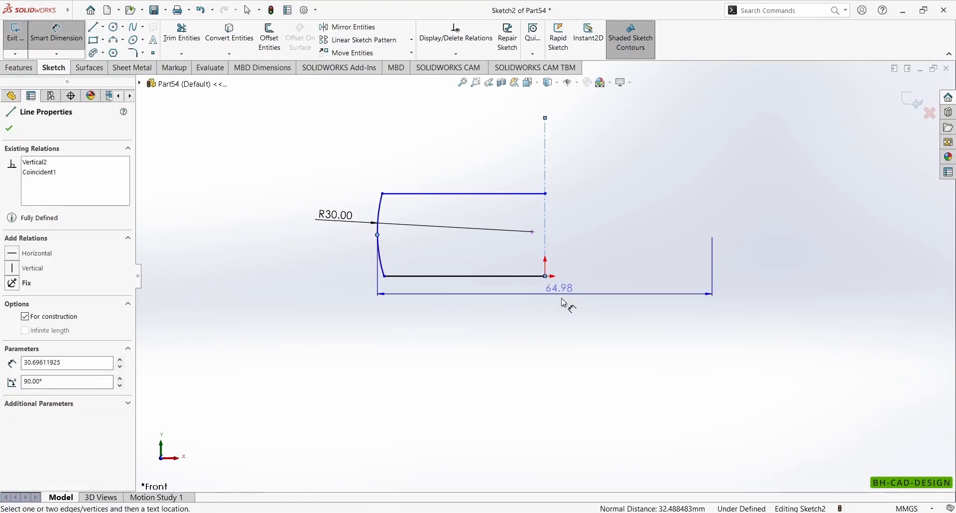
{"action": "left_click", "coordinate": [572, 396]}
{"action": "type", "text": "1"}
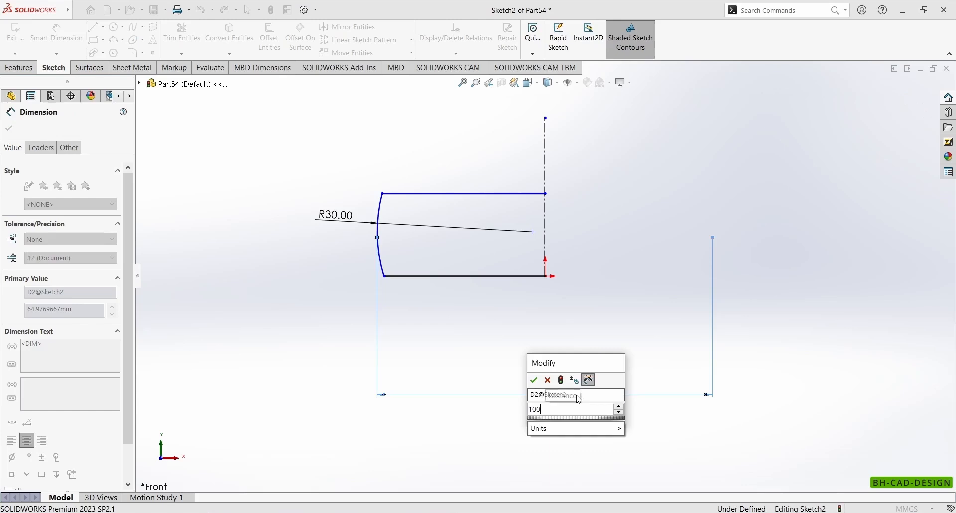
{"action": "type", "text": "00"}
{"action": "key", "text": "Return"}
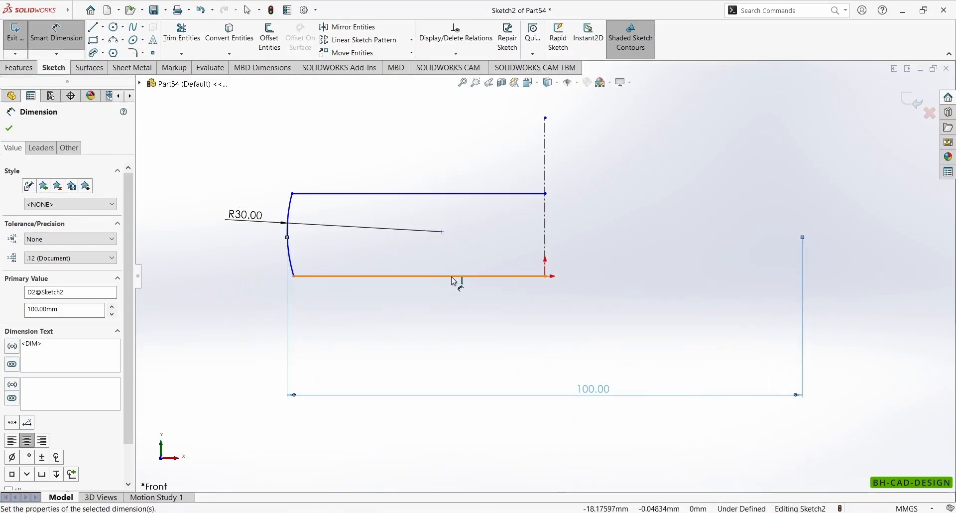
Step: Dimension the distance between the upper and lower horizontal lines as 30 mm
{"action": "left_click", "coordinate": [451, 194]}
{"action": "left_click", "coordinate": [446, 197]}
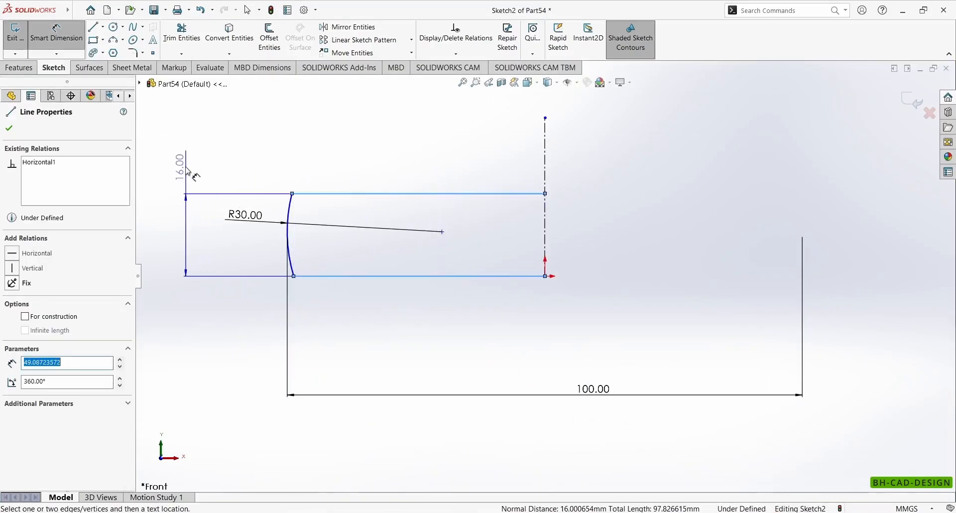
{"action": "left_click", "coordinate": [188, 166]}
{"action": "type", "text": "3"}
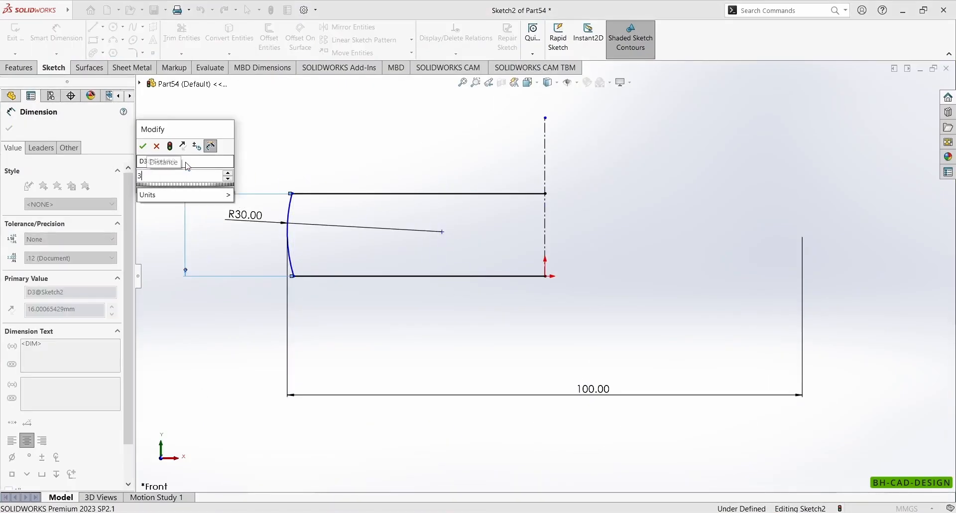
{"action": "type", "text": "0"}
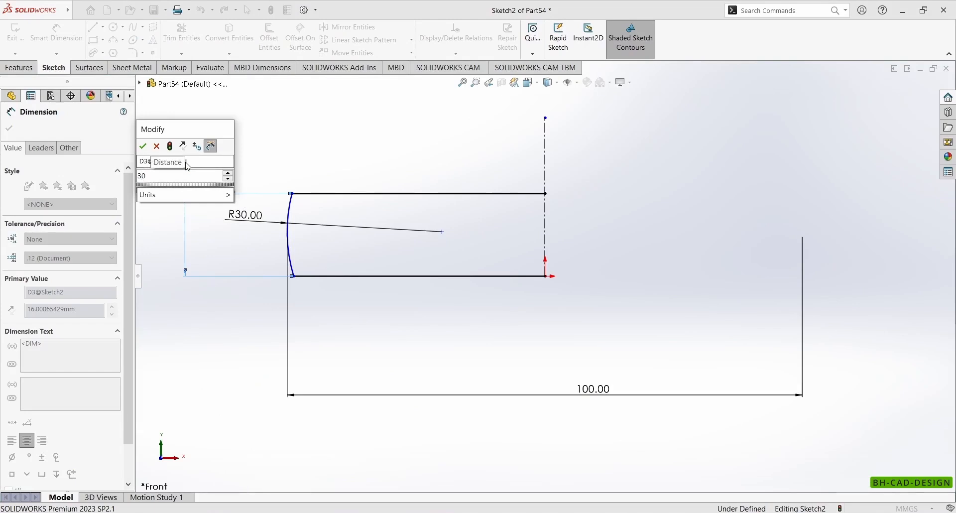
{"action": "key", "text": "Return"}
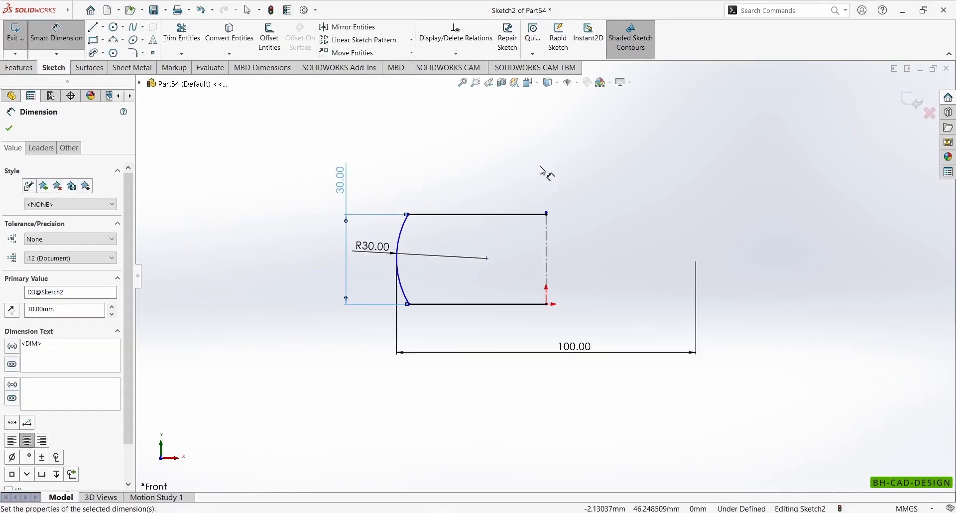
{"action": "key", "text": "Escape"}
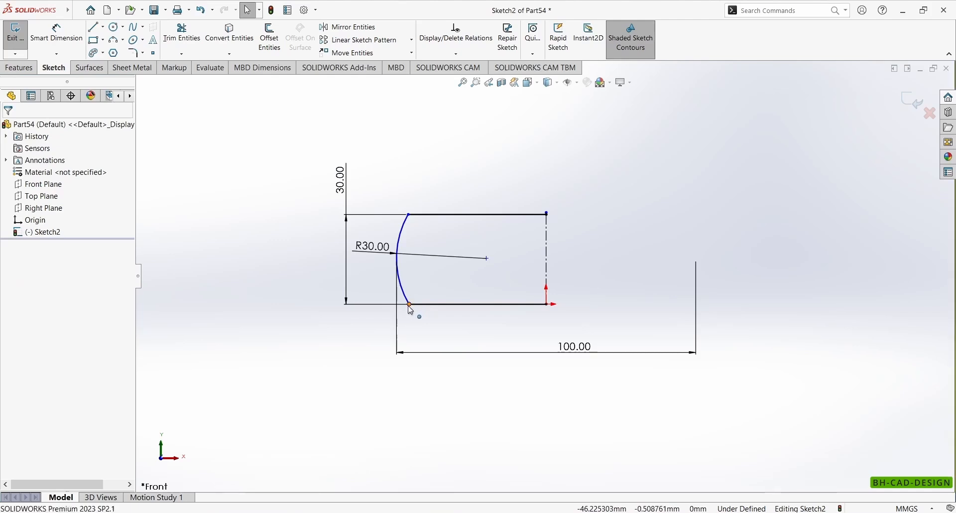
Step: Test the profile's freedom by moving the arc's lower endpoint, and align both arc endpoints with a vertical relation
{"action": "mouse_move", "coordinate": [408, 305]}
{"action": "left_mouse_down"}
{"action": "mouse_move", "coordinate": [389, 304]}
{"action": "mouse_move", "coordinate": [404, 308]}
{"action": "left_mouse_up"}
{"action": "left_click", "coordinate": [419, 253]}
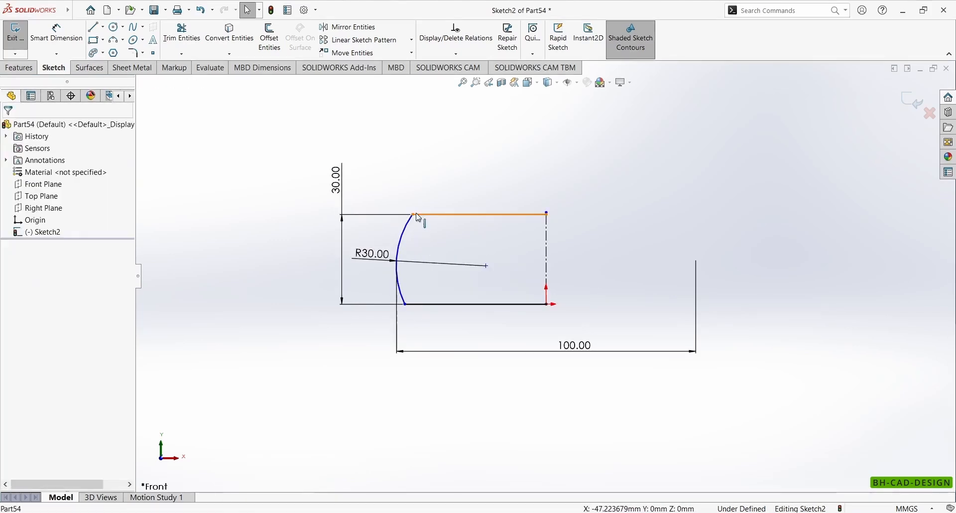
{"action": "left_click", "coordinate": [414, 215]}
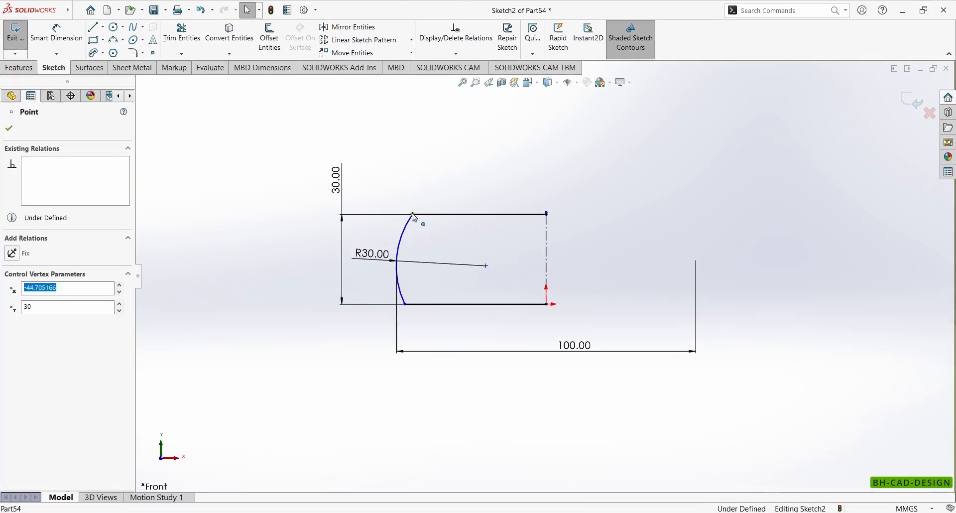
{"action": "left_click", "coordinate": [405, 307], "text": "ctrl"}
{"action": "left_click", "coordinate": [452, 264]}
{"action": "left_click", "coordinate": [463, 150]}
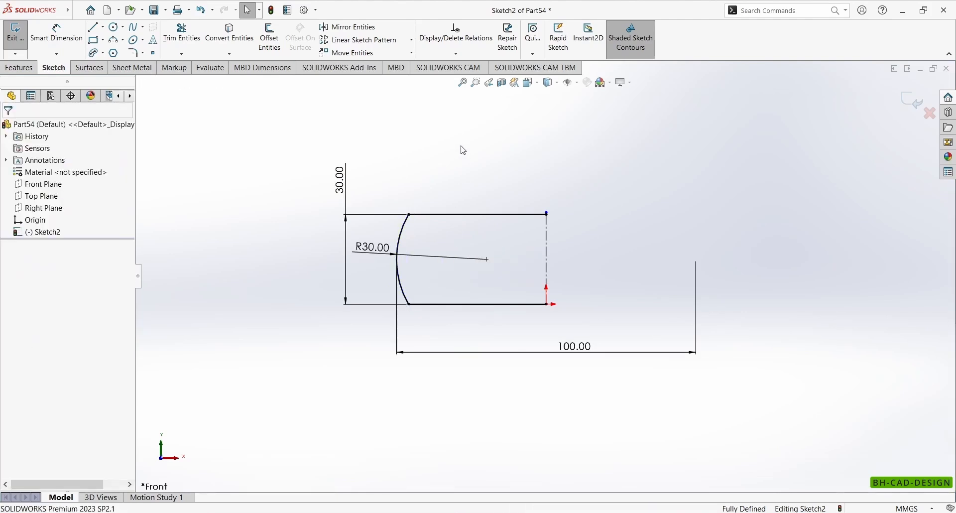
Step: Mirror the half profile about the vertical centerline to close the plate outline
{"action": "mouse_move", "coordinate": [354, 142]}
{"action": "left_mouse_down"}
{"action": "mouse_move", "coordinate": [533, 331]}
{"action": "mouse_move", "coordinate": [669, 406]}
{"action": "left_mouse_up"}
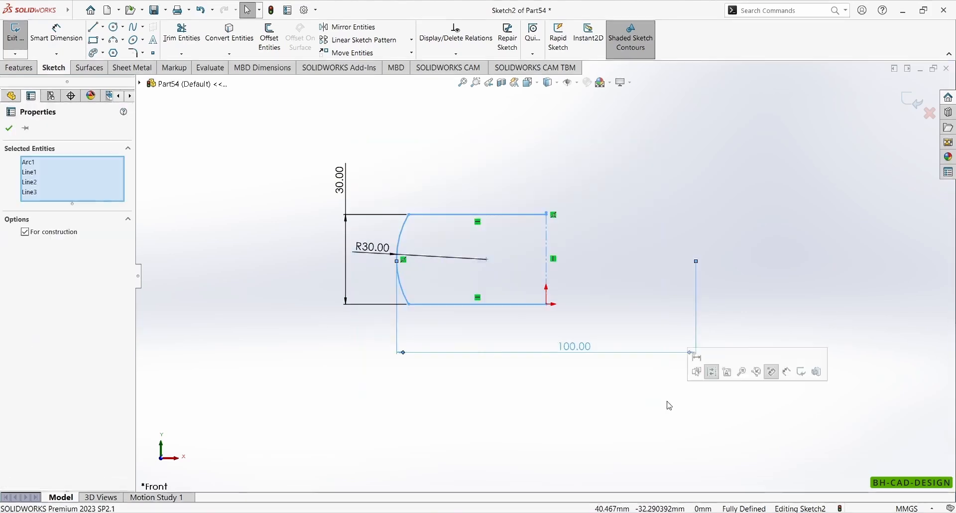
{"action": "left_click", "coordinate": [348, 27]}
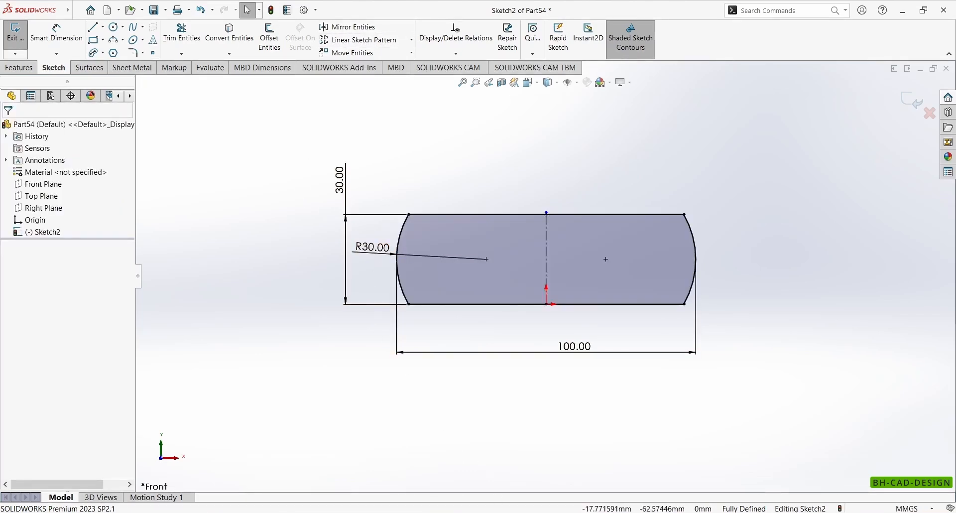
Step: Check the reference drawing and sketch a circle about 9 mm in diameter near the plate's left end, level with the arc's centre
{"action": "key", "text": "alt+Tab"}
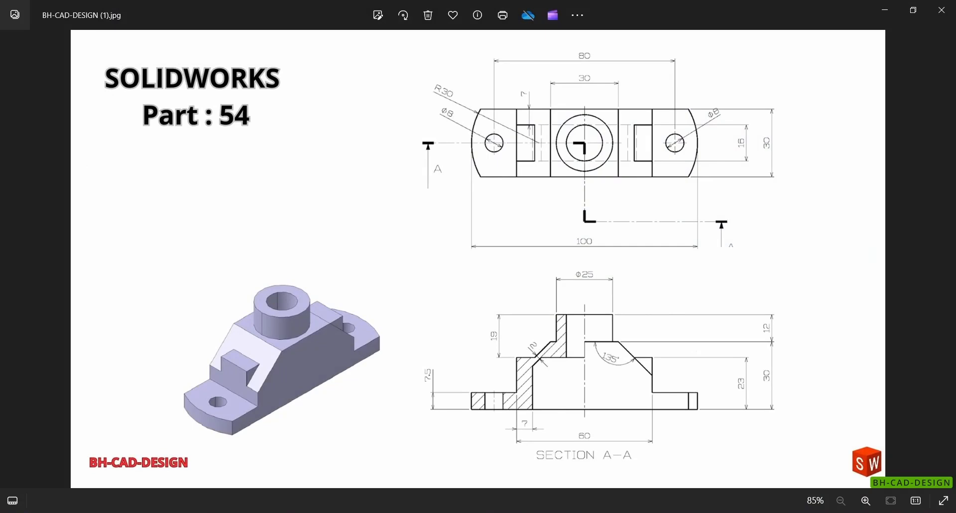
{"action": "key", "text": "alt+Tab"}
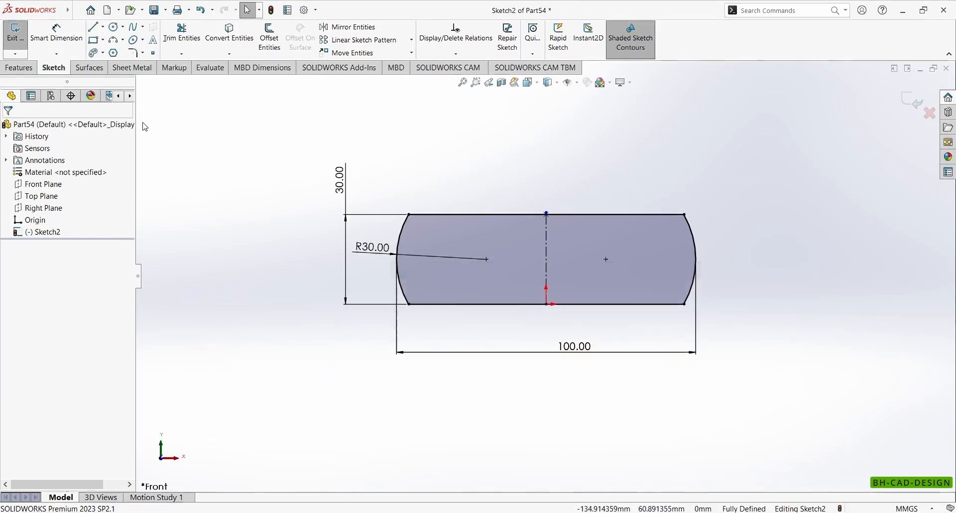
{"action": "left_click", "coordinate": [114, 27]}
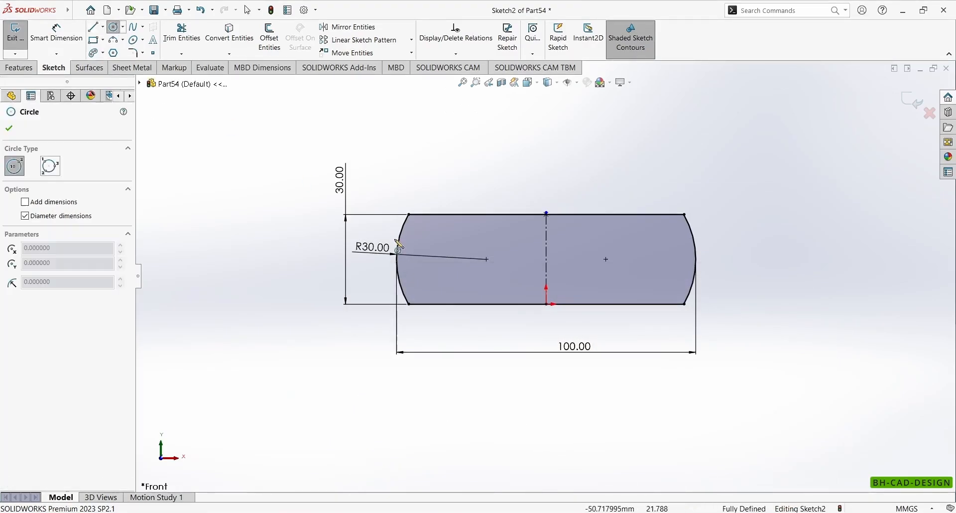
{"action": "left_click", "coordinate": [426, 259]}
{"action": "left_click", "coordinate": [436, 253]}
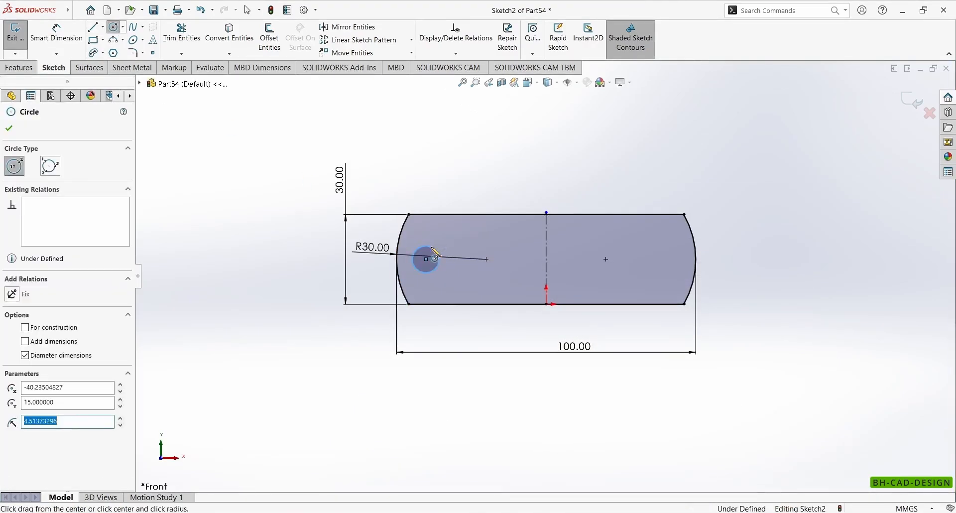
{"action": "key", "text": "Escape"}
Step: Check the hole size in the reference drawing and dimension the circle's diameter as 8 mm
{"action": "key", "text": "d"}
{"action": "key", "text": "alt+Tab"}
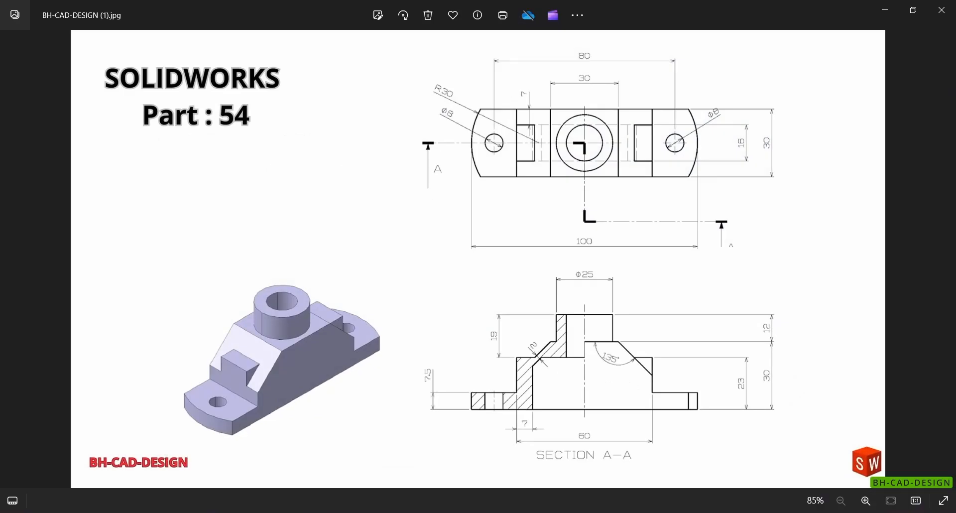
{"action": "key", "text": "alt+Tab"}
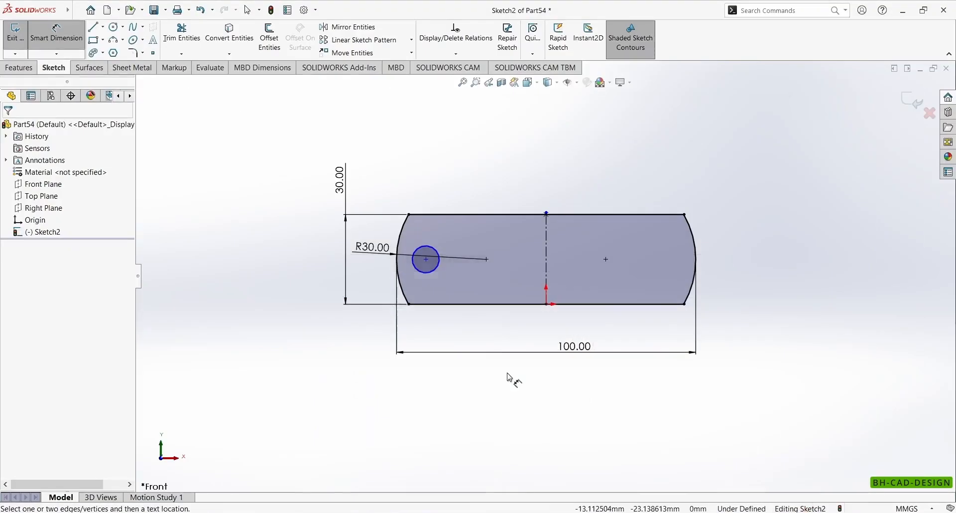
{"action": "left_click", "coordinate": [437, 266]}
{"action": "left_click", "coordinate": [476, 130]}
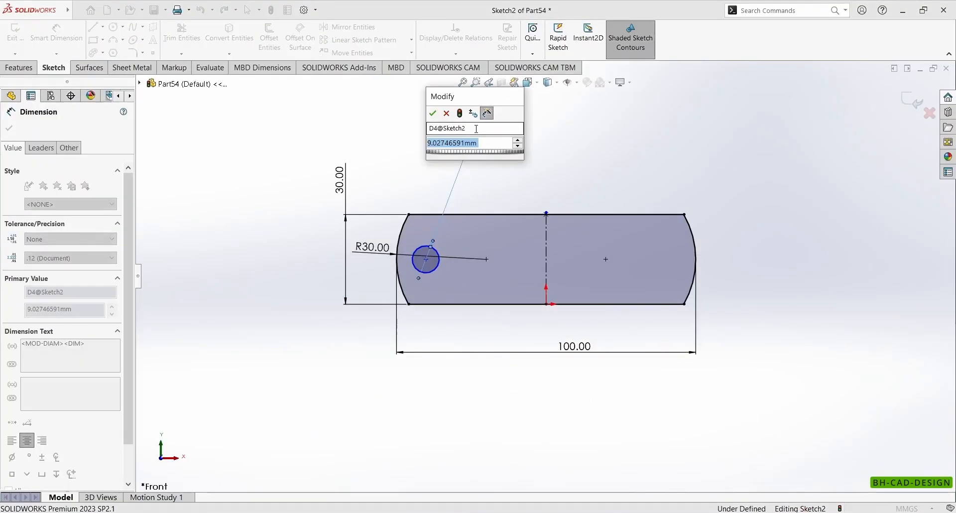
{"action": "type", "text": "8"}
{"action": "key", "text": "Return"}
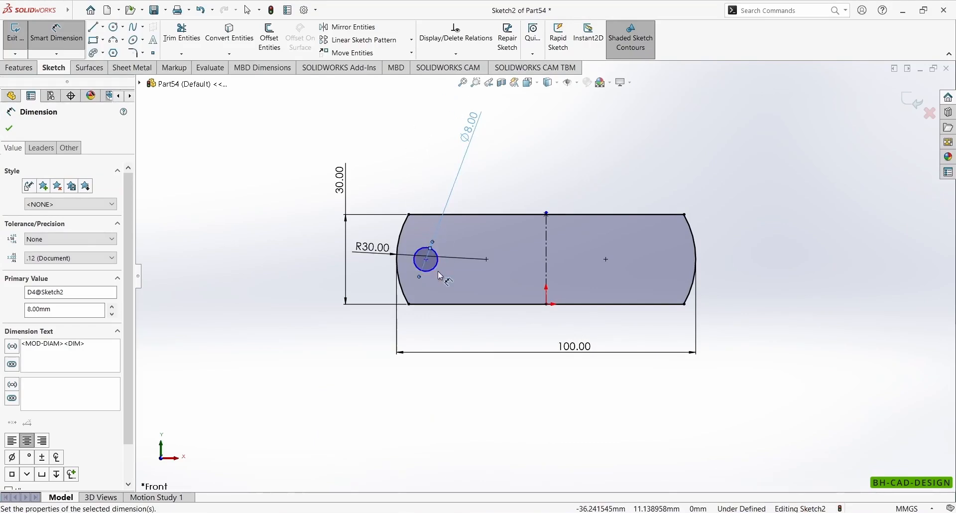
Step: Add a doubled dimension of 80 mm from the small circle across the centerline for the hole spacing
{"action": "left_click", "coordinate": [436, 268]}
{"action": "left_click", "coordinate": [547, 249]}
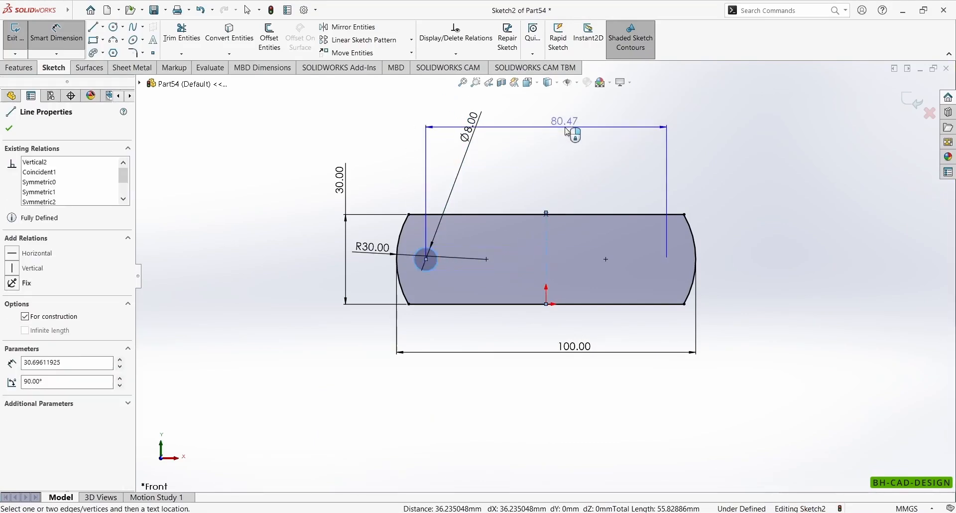
{"action": "left_click", "coordinate": [568, 132]}
{"action": "type", "text": "80"}
{"action": "key", "text": "Return"}
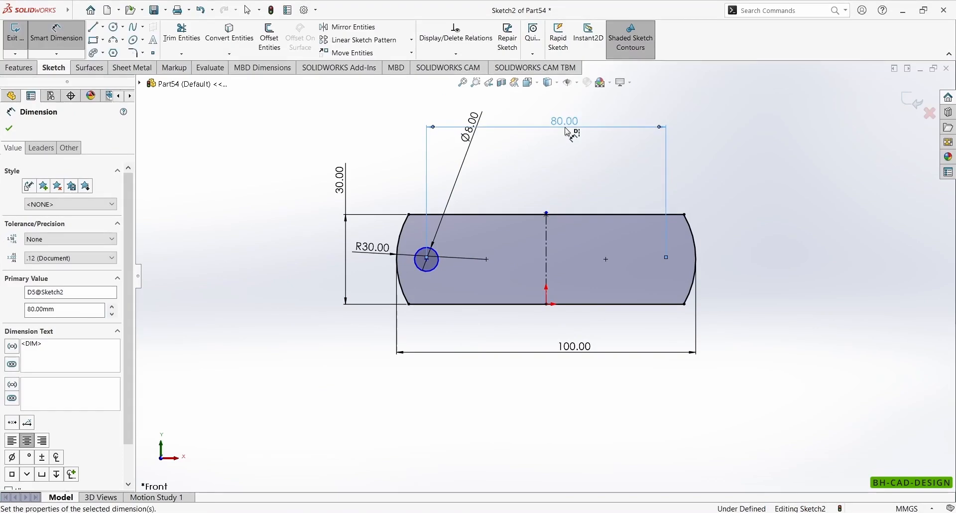
Step: Add a horizontal relation between the 8 mm circle's centre and the left arc's centre point
{"action": "key", "text": "Escape"}
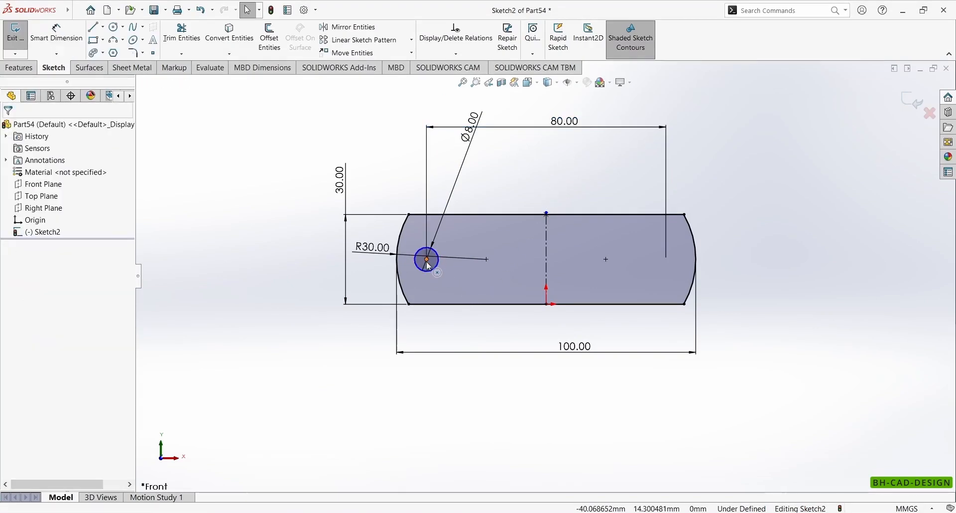
{"action": "left_click", "coordinate": [426, 260]}
{"action": "left_click", "coordinate": [488, 259], "text": "ctrl"}
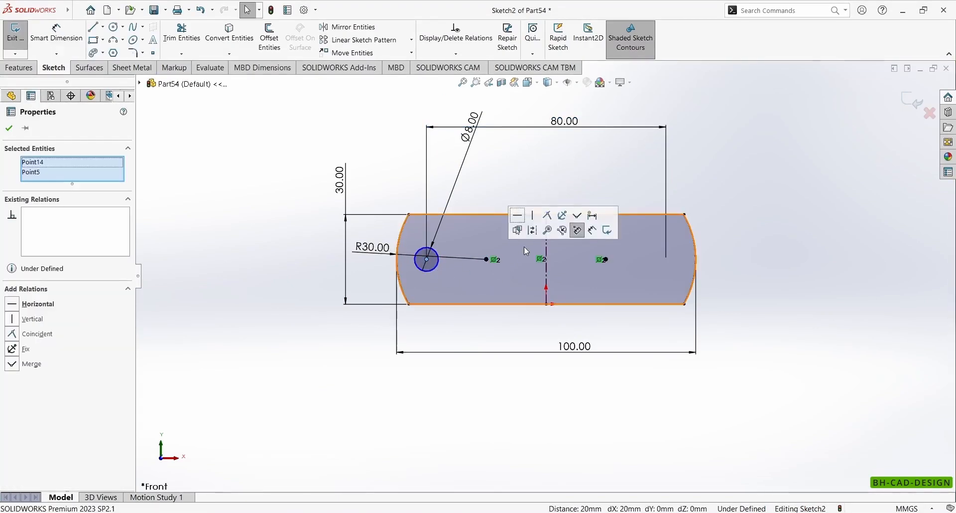
{"action": "left_click", "coordinate": [518, 215]}
{"action": "left_click", "coordinate": [243, 167]}
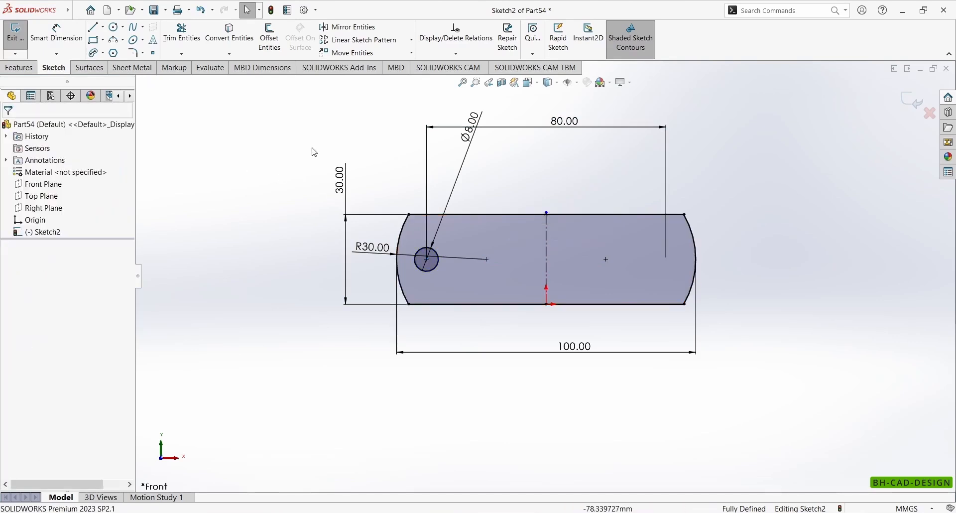
Step: Mirror the 8 mm circle about the vertical centerline to add the second hole
{"action": "left_click", "coordinate": [382, 30]}
{"action": "left_click", "coordinate": [432, 274]}
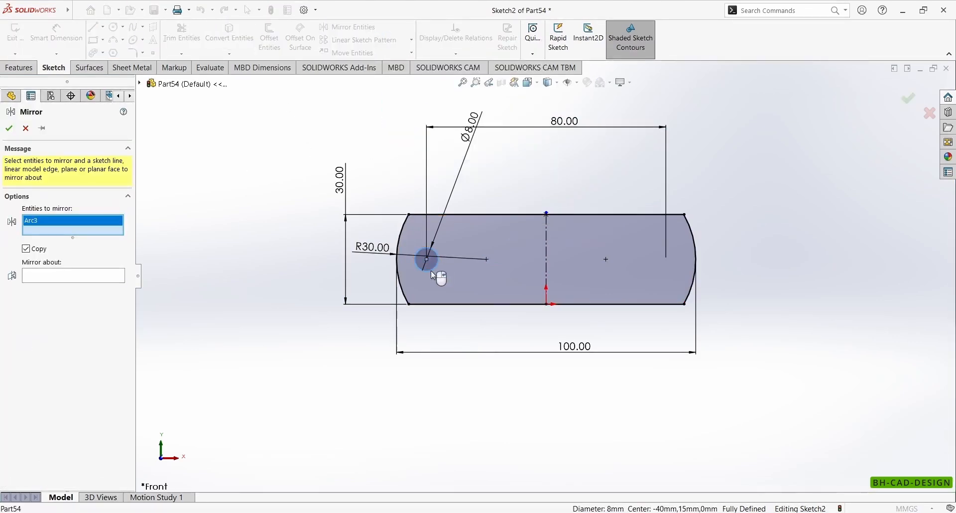
{"action": "left_click", "coordinate": [35, 275]}
{"action": "left_click", "coordinate": [547, 277]}
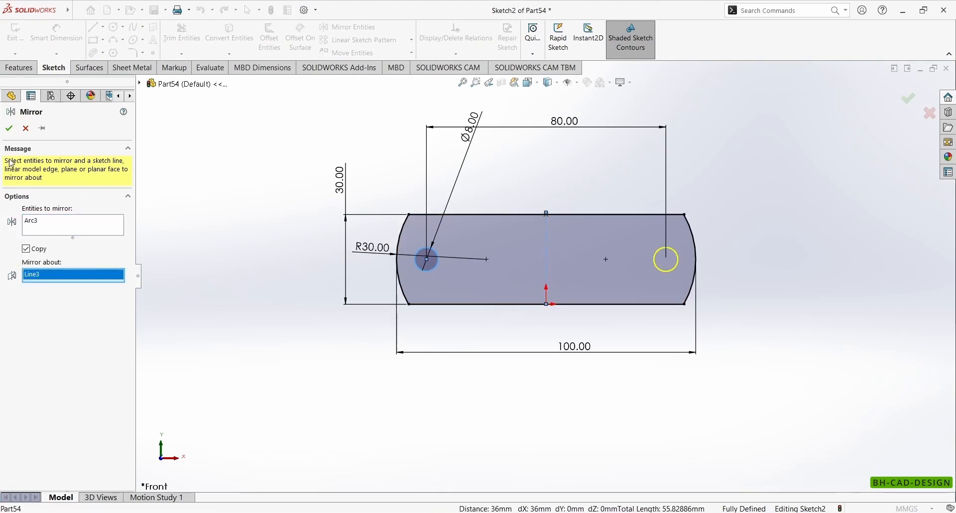
{"action": "left_click", "coordinate": [9, 128]}
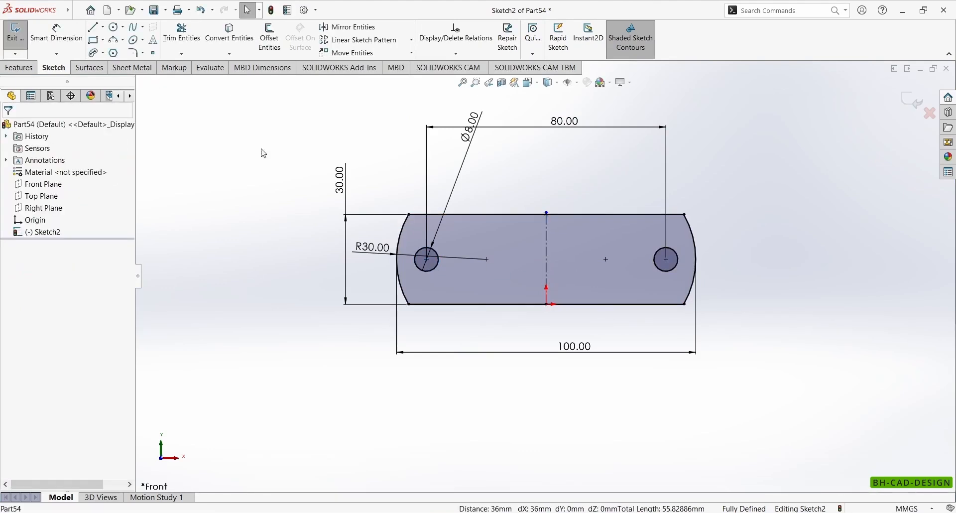
Step: Extrude the plate sketch with its two holes to a blind depth of 7.5 mm
{"action": "left_click", "coordinate": [19, 68]}
{"action": "left_click", "coordinate": [20, 38]}
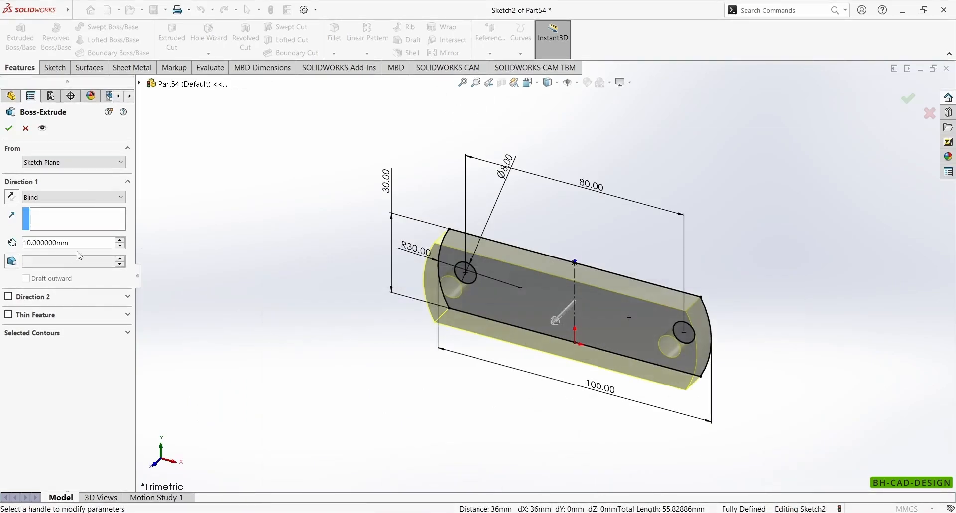
{"action": "double_click", "coordinate": [81, 246]}
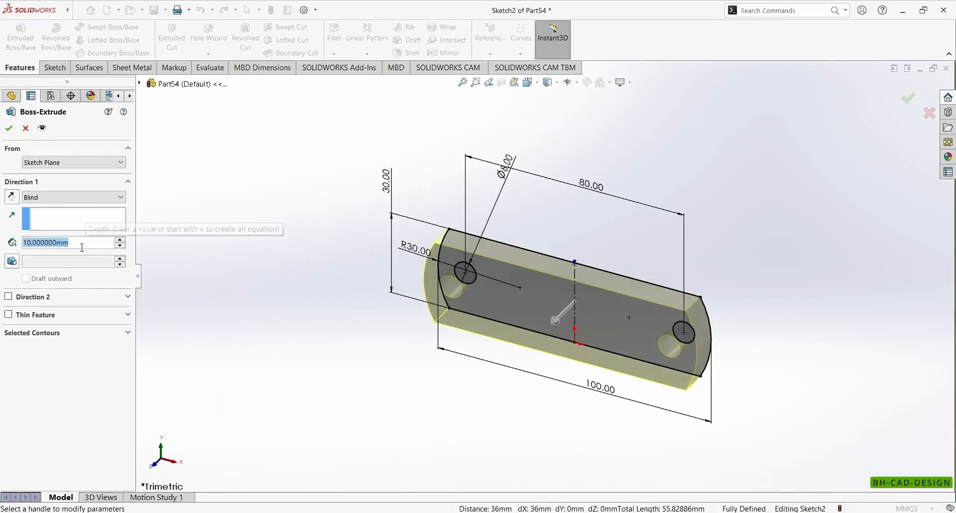
{"action": "type", "text": "7.5"}
{"action": "key", "text": "Return"}
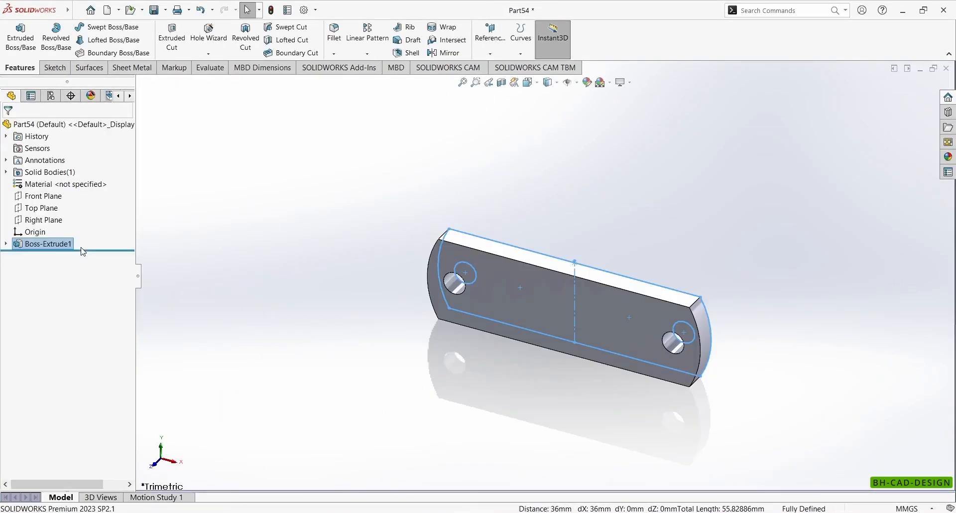
Step: Create a mid-plane reference plane between the plate's two long side faces
{"action": "middle_click_drag", "start_coordinate": [416, 382], "coordinate": [493, 464]}
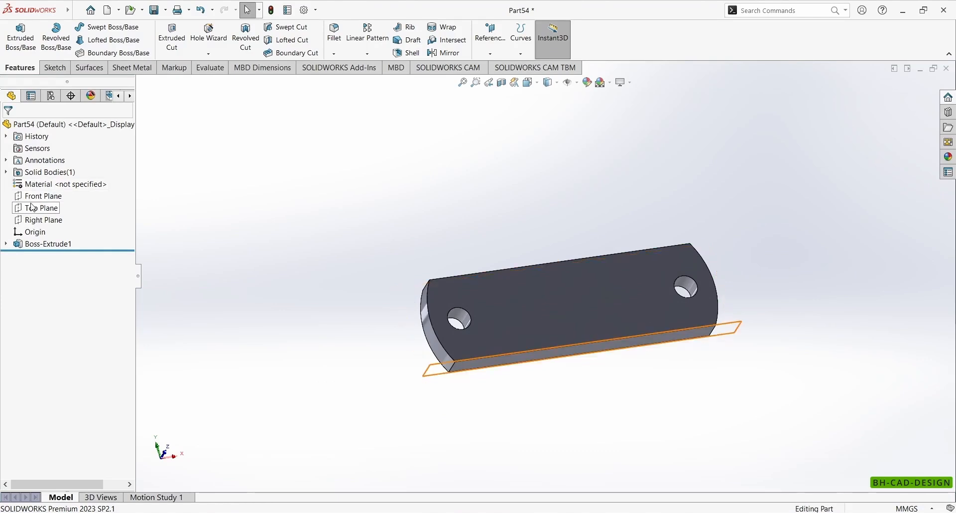
{"action": "left_click", "coordinate": [491, 39]}
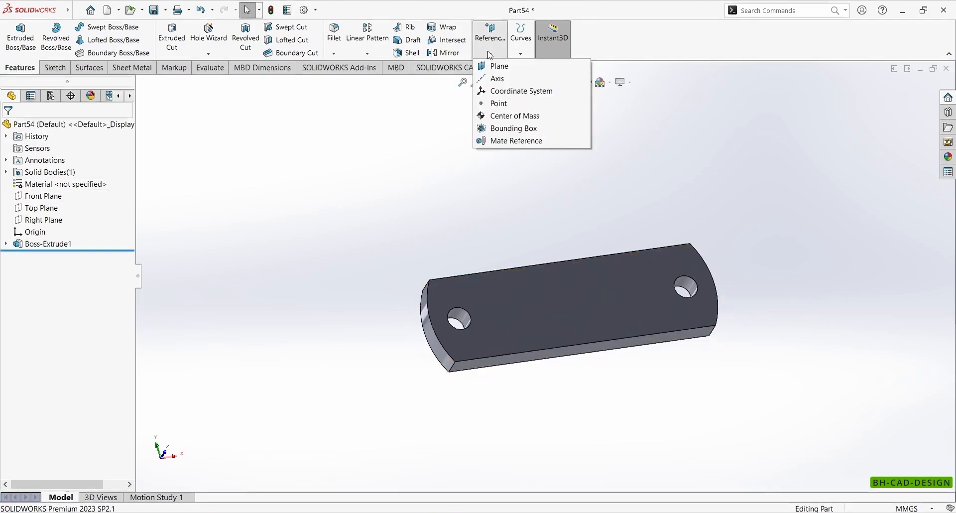
{"action": "middle_click_drag", "start_coordinate": [556, 362], "coordinate": [541, 331]}
{"action": "left_click", "coordinate": [546, 346]}
{"action": "middle_click_drag", "start_coordinate": [488, 300], "coordinate": [554, 367]}
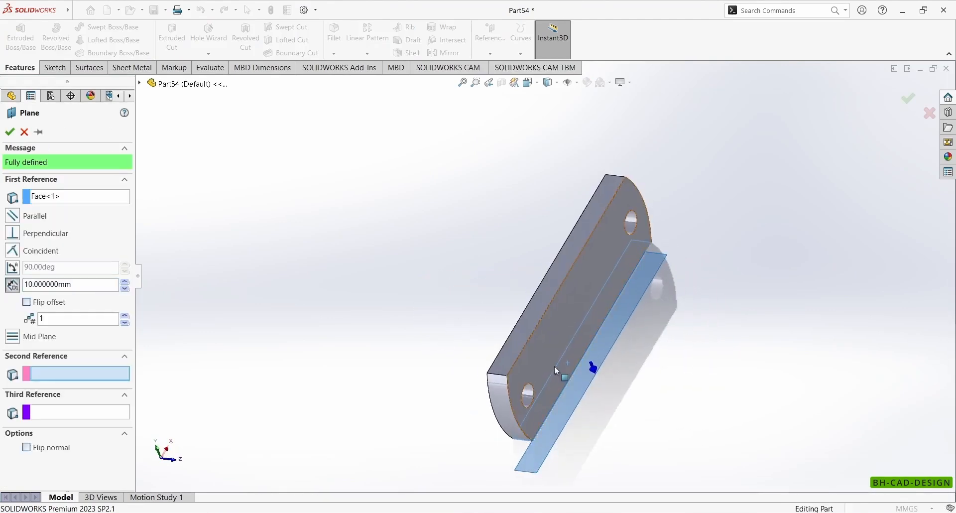
{"action": "left_click", "coordinate": [534, 309]}
{"action": "middle_click_drag", "start_coordinate": [534, 309], "coordinate": [465, 286]}
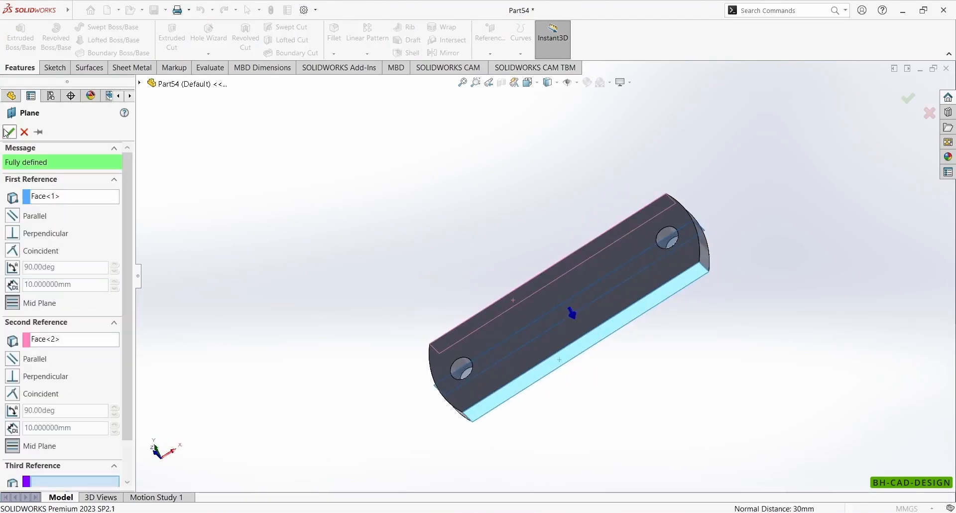
{"action": "left_click", "coordinate": [6, 132]}
Step: On the new mid plane, sketch a three-line half profile from the plate's edge: a vertical, a slanted and a horizontal line about 22 mm long above the origin
{"action": "middle_click_drag", "start_coordinate": [369, 278], "coordinate": [416, 331]}
{"action": "scroll", "coordinate": [426, 349], "scroll_direction": "down", "scroll_amount": 5}
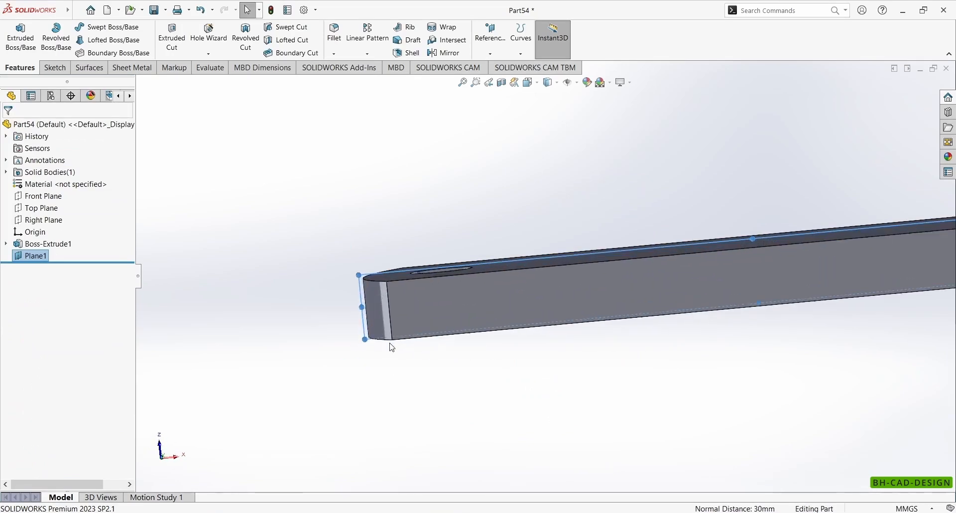
{"action": "left_click", "coordinate": [21, 258]}
{"action": "left_click", "coordinate": [21, 245]}
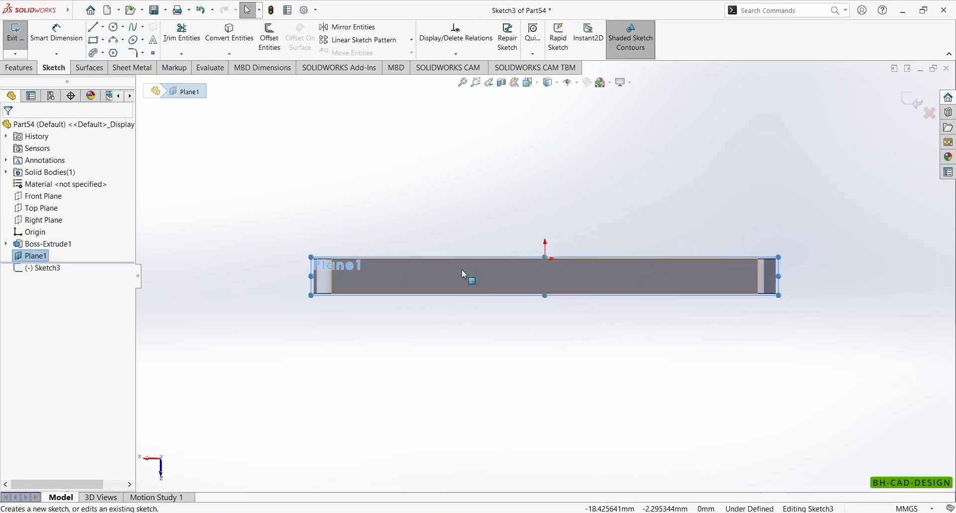
{"action": "key", "text": "ctrl+8"}
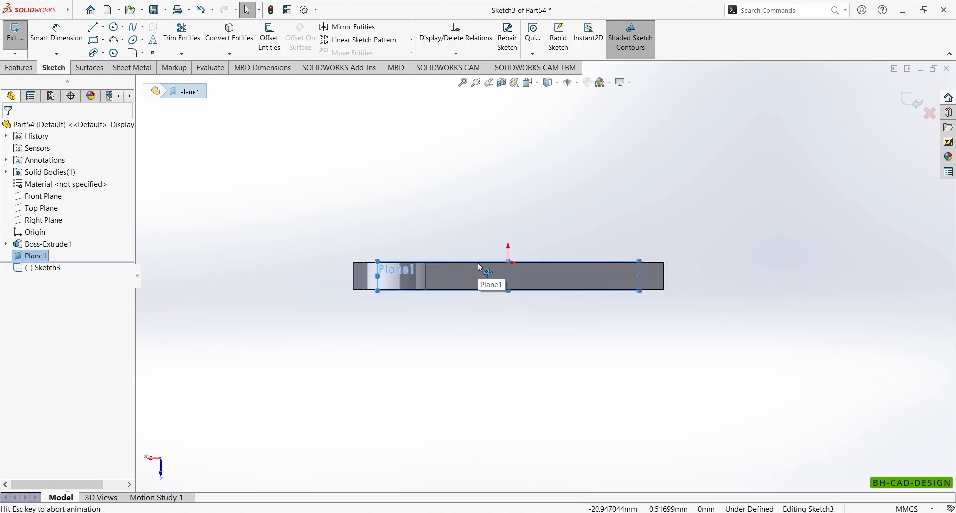
{"action": "left_click", "coordinate": [93, 30]}
{"action": "left_click", "coordinate": [416, 258]}
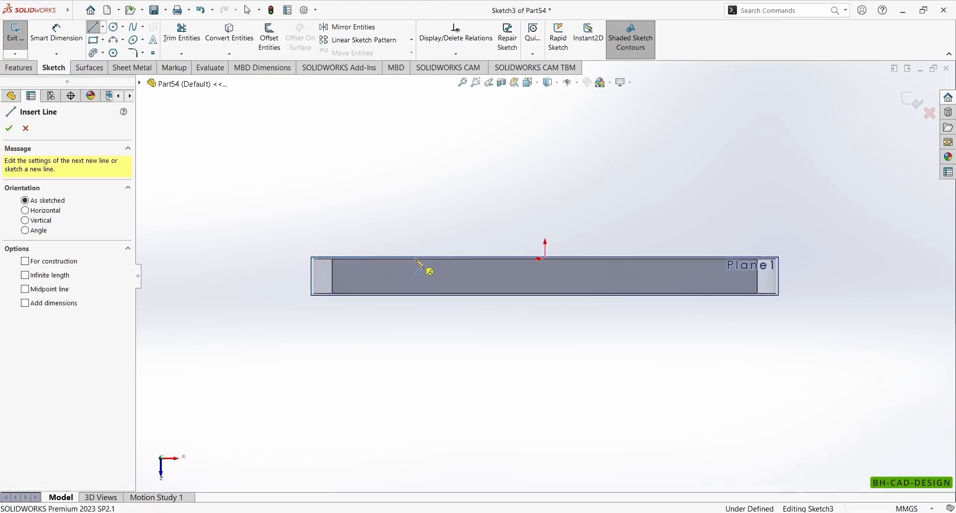
{"action": "left_click", "coordinate": [416, 219]}
{"action": "left_click", "coordinate": [444, 177]}
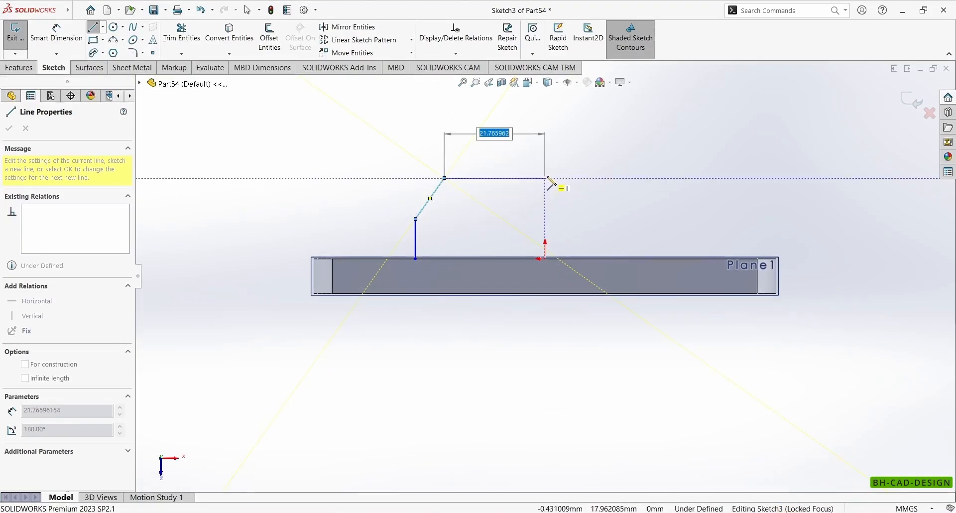
{"action": "left_click", "coordinate": [546, 178]}
{"action": "key", "text": "Escape"}
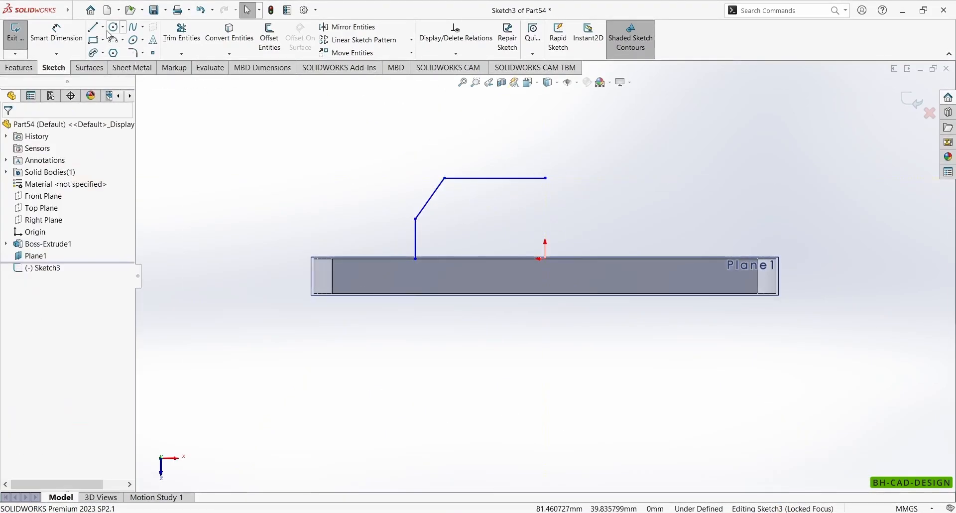
Step: Sketch a vertical construction line from the origin up past the profile's top line
{"action": "left_click", "coordinate": [103, 27]}
{"action": "left_click", "coordinate": [117, 53]}
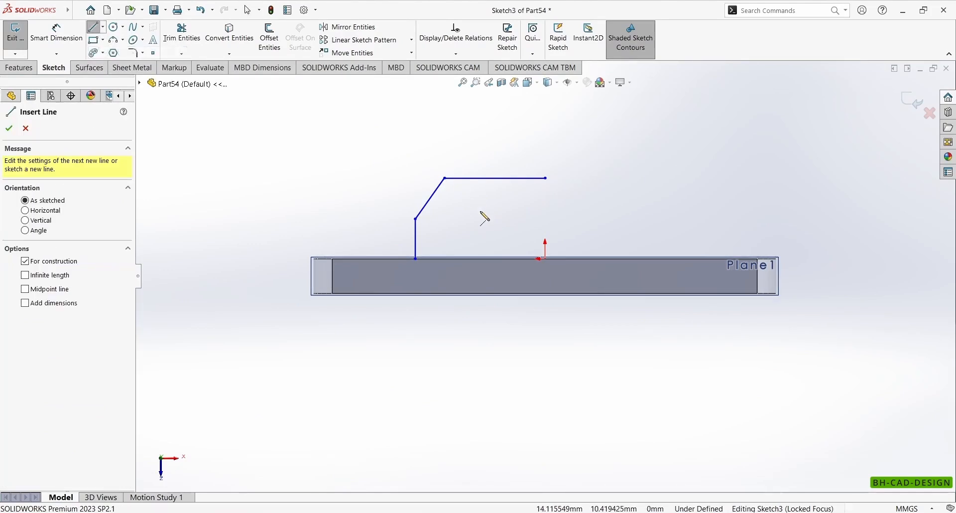
{"action": "left_click", "coordinate": [545, 259]}
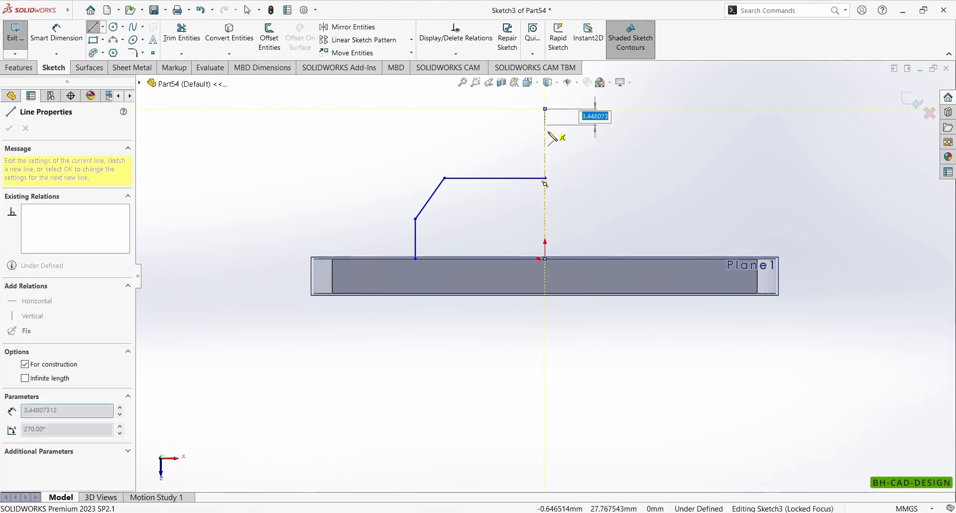
{"action": "left_click", "coordinate": [546, 105]}
{"action": "key", "text": "Escape"}
{"action": "scroll", "coordinate": [552, 165], "scroll_direction": "down", "scroll_amount": 2}
Step: Make the free end point of the profile's top line coincident with the vertical centerline
{"action": "left_click", "coordinate": [543, 187]}
{"action": "left_click", "coordinate": [543, 207], "text": "ctrl"}
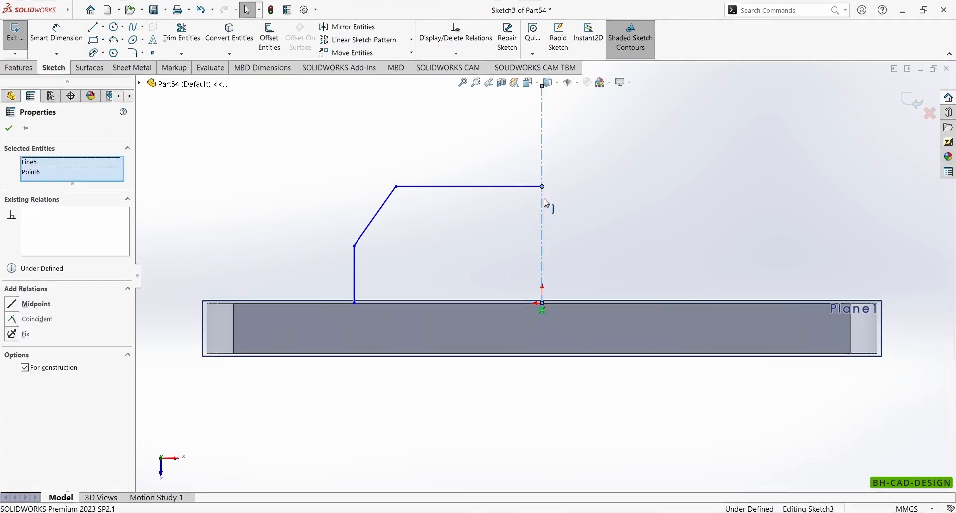
{"action": "left_click", "coordinate": [581, 162]}
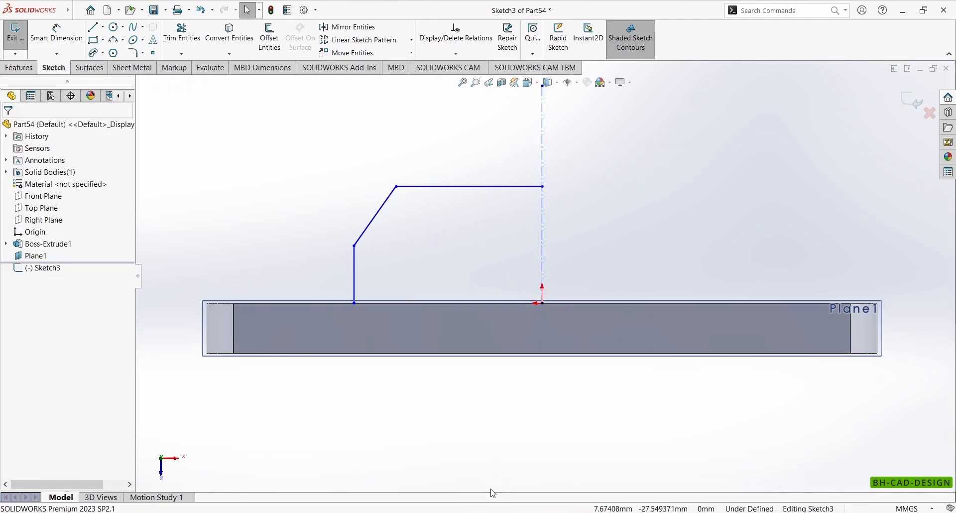
Step: Check the body's dimensions in the reference drawing and mirror the half profile about the vertical centerline
{"action": "key", "text": "alt+Tab"}
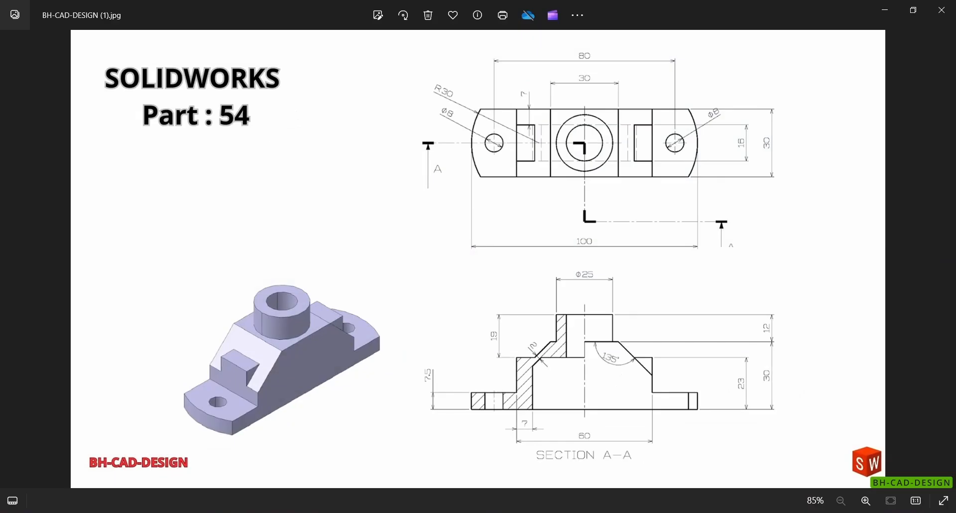
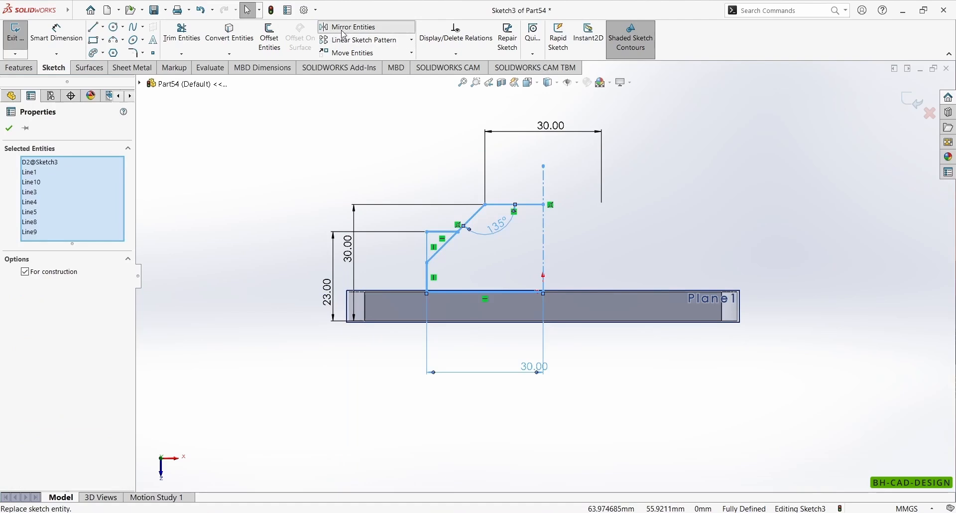
{"action": "left_click", "coordinate": [343, 27]}
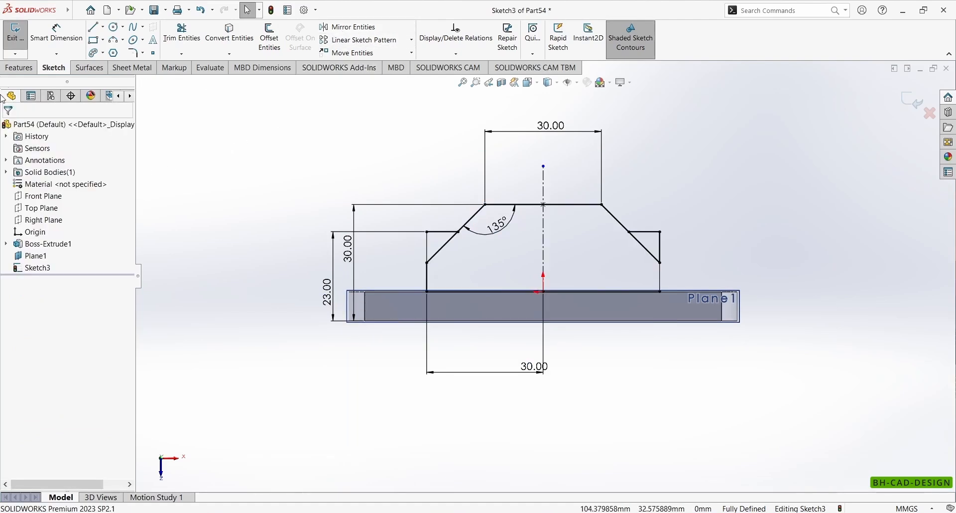
Step: Extrude the two central regions of the body sketch 30 mm with the Mid Plane end condition, merged with the plate
{"action": "left_click", "coordinate": [19, 67]}
{"action": "left_click", "coordinate": [20, 37]}
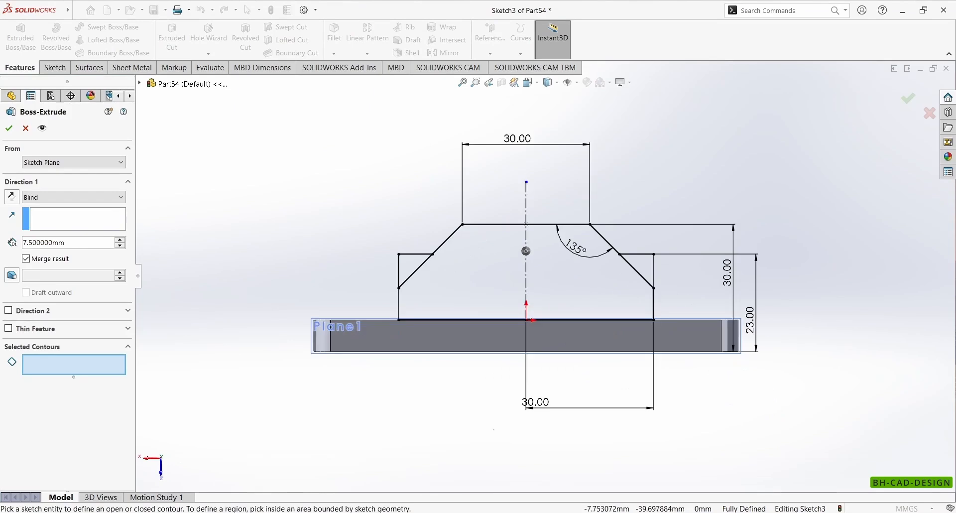
{"action": "left_click", "coordinate": [475, 280]}
{"action": "left_click", "coordinate": [575, 273]}
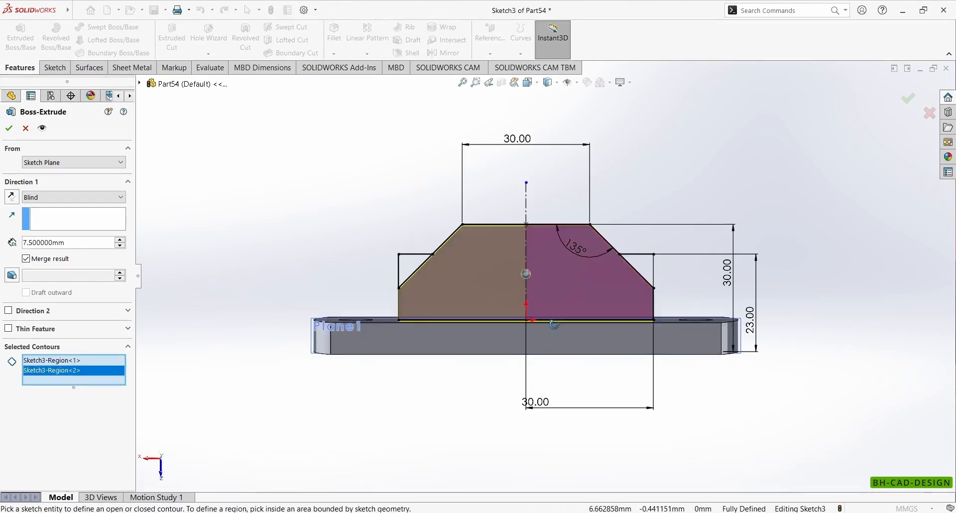
{"action": "left_click", "coordinate": [70, 197]}
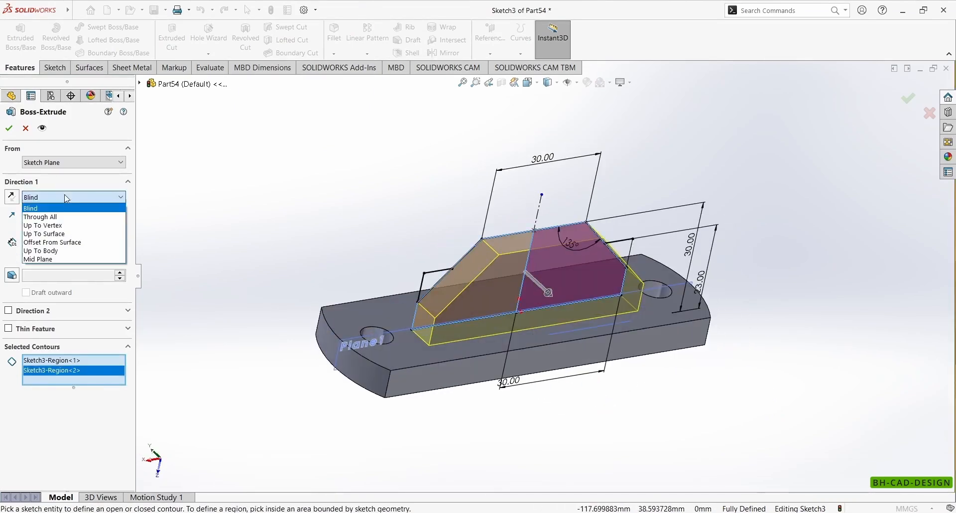
{"action": "left_click", "coordinate": [50, 259]}
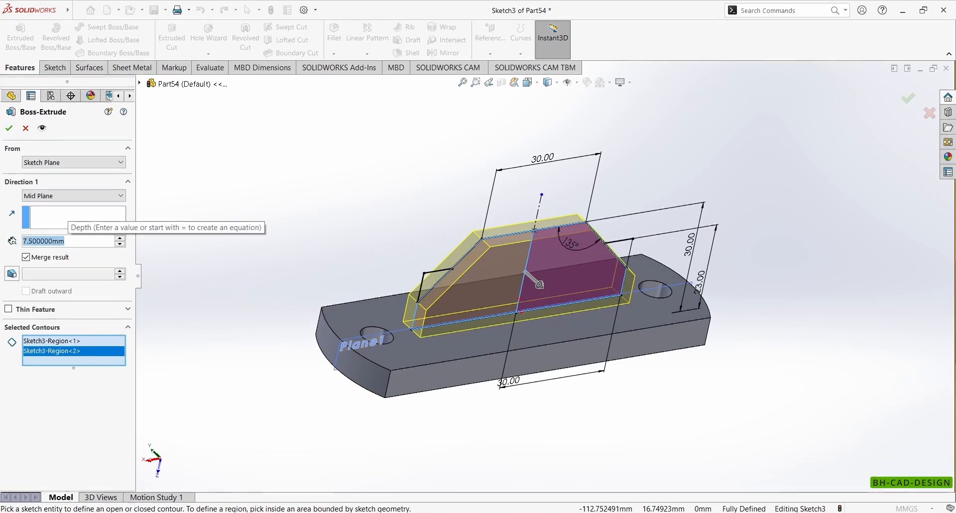
{"action": "type", "text": "30"}
{"action": "key", "text": "Return"}
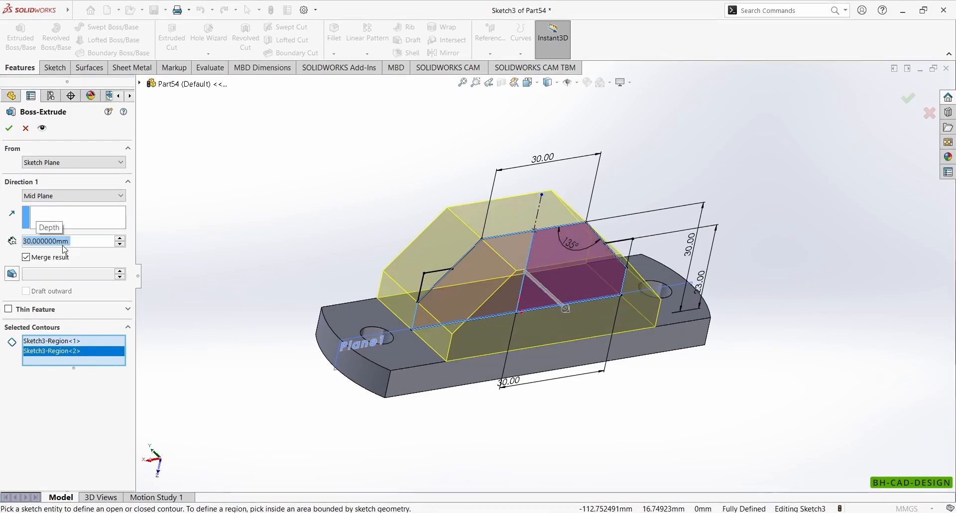
{"action": "left_click", "coordinate": [10, 131]}
Step: Extrude the two outer triangular regions of Sketch3 16 mm with the Mid Plane end condition, merged with the body
{"action": "left_click", "coordinate": [6, 267]}
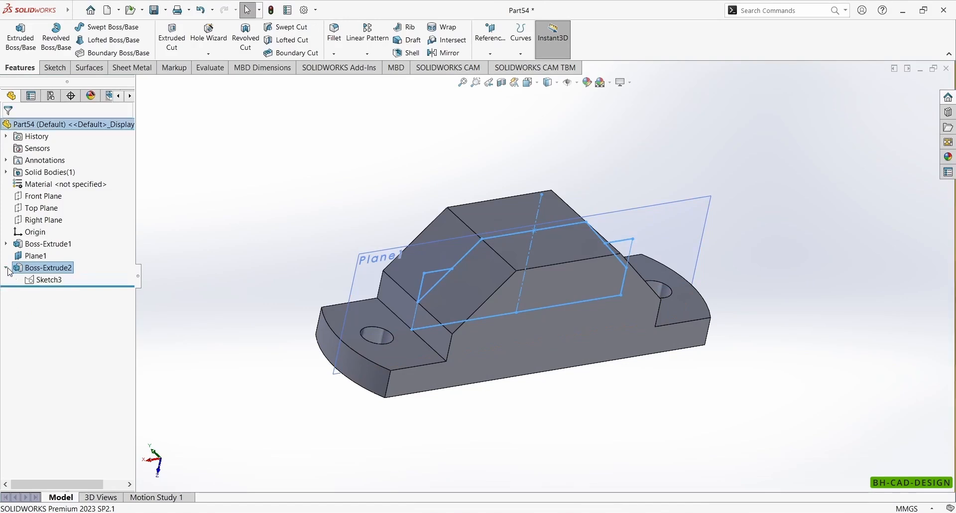
{"action": "left_click", "coordinate": [45, 279]}
{"action": "left_click", "coordinate": [14, 44]}
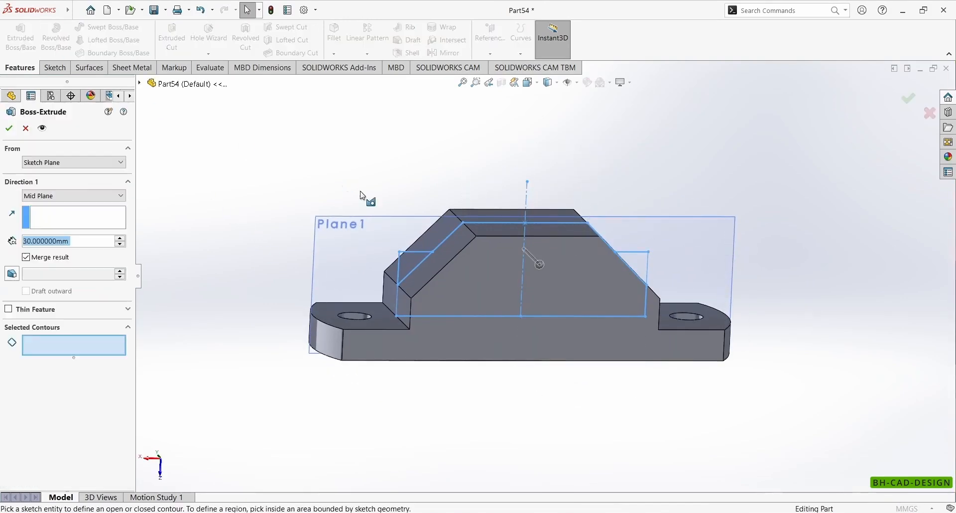
{"action": "left_click", "coordinate": [404, 269]}
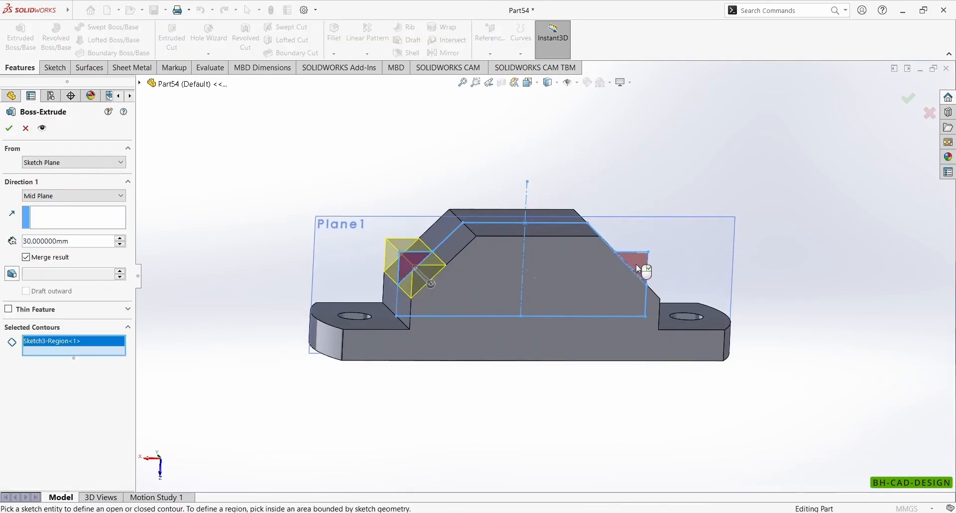
{"action": "left_click", "coordinate": [639, 269]}
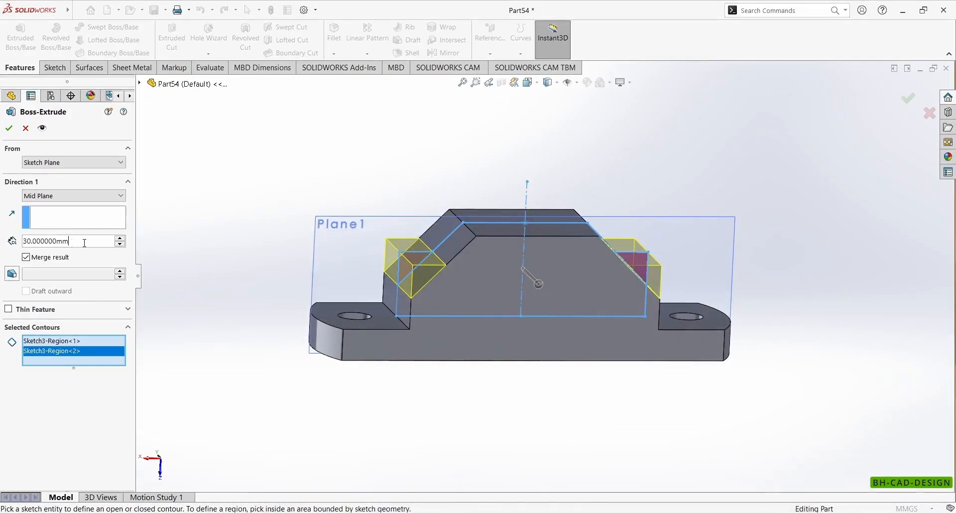
{"action": "left_click_drag", "start_coordinate": [85, 243], "coordinate": [3, 241]}
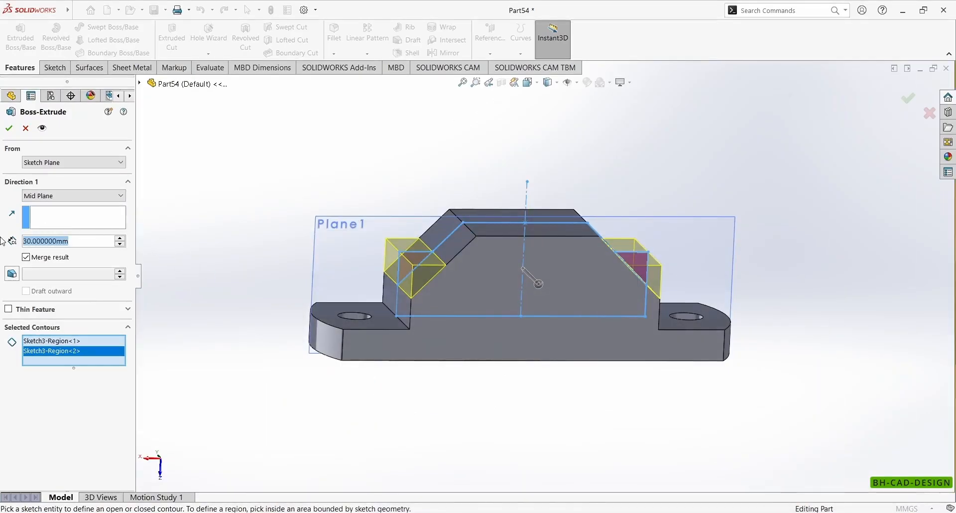
{"action": "type", "text": "16"}
{"action": "key", "text": "Return"}
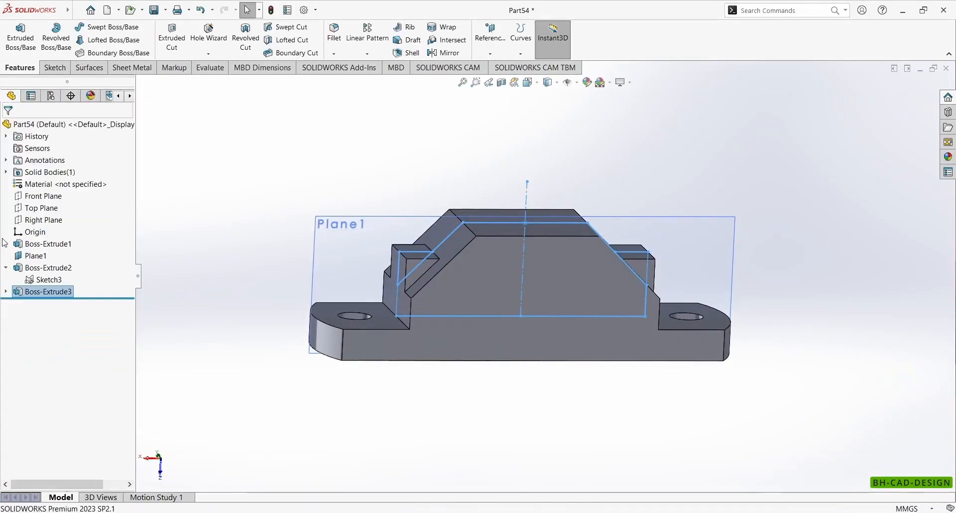
Step: Hide Plane1 in the model view
{"action": "middle_click_drag", "start_coordinate": [388, 287], "coordinate": [378, 194]}
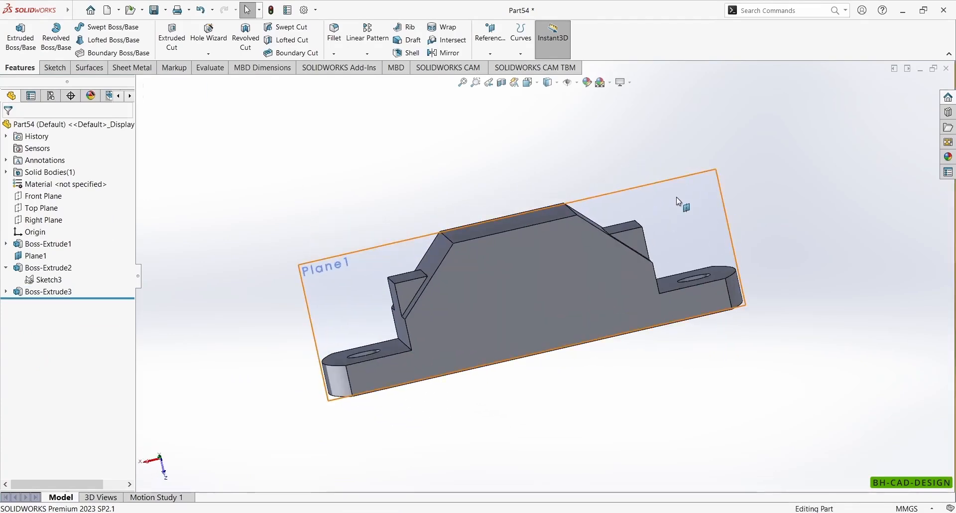
{"action": "left_click", "coordinate": [677, 197]}
{"action": "left_click", "coordinate": [736, 168]}
{"action": "mouse_move", "coordinate": [623, 348]}
{"action": "middle_mouse_down"}
{"action": "mouse_move", "coordinate": [586, 453]}
{"action": "mouse_move", "coordinate": [456, 448]}
{"action": "middle_mouse_up"}
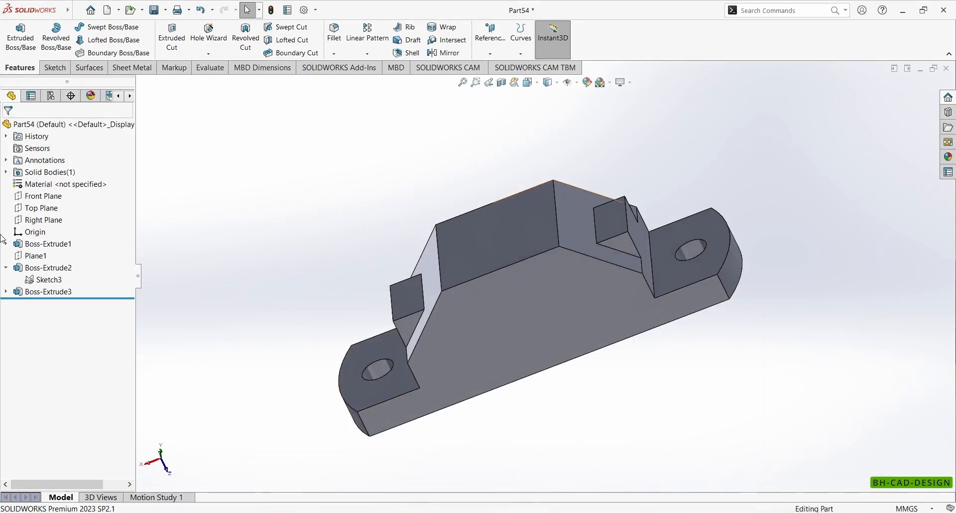
Step: On Plane1, sketch an open half profile from the base's bottom edge: a vertical line, a 45° line and a horizontal line about 16.7 mm long ending above the origin
{"action": "left_click", "coordinate": [45, 255]}
{"action": "left_click", "coordinate": [47, 241]}
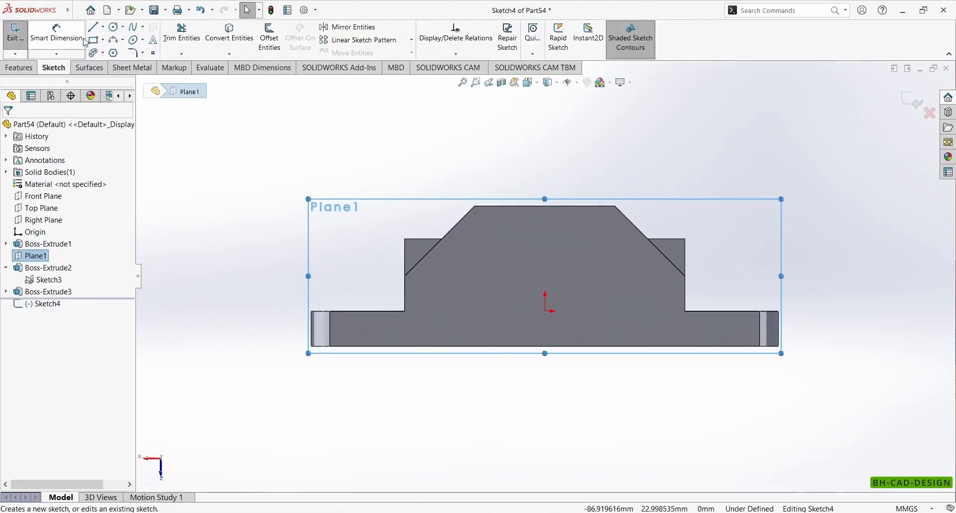
{"action": "left_click", "coordinate": [93, 28]}
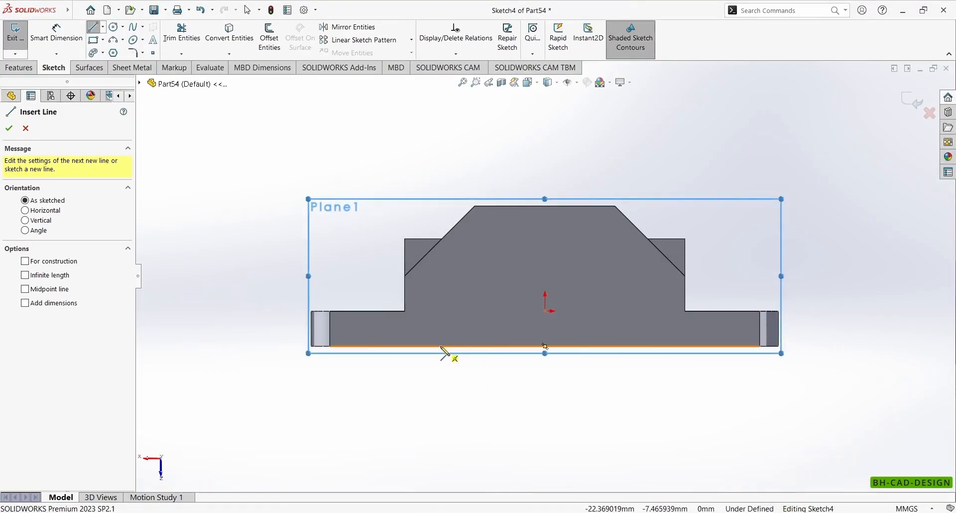
{"action": "left_click", "coordinate": [440, 346]}
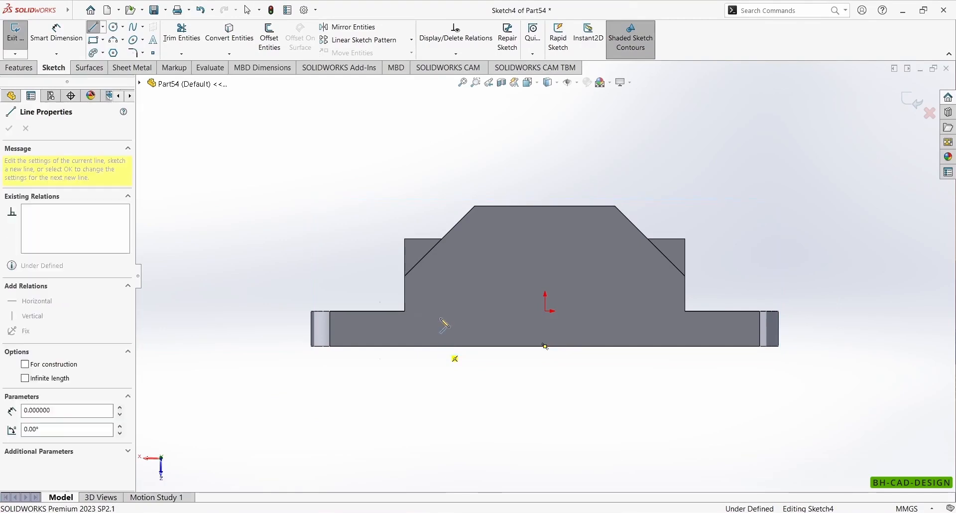
{"action": "left_click", "coordinate": [440, 268]}
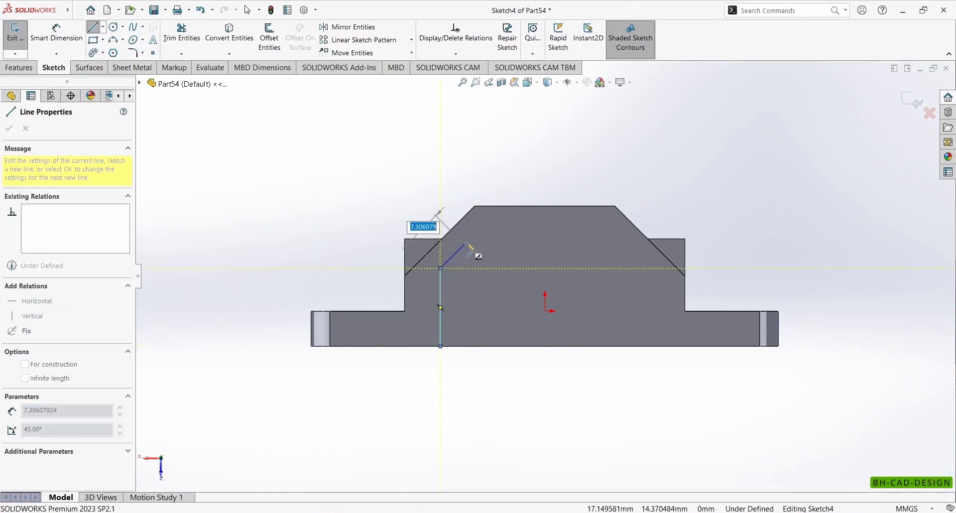
{"action": "left_click", "coordinate": [467, 241]}
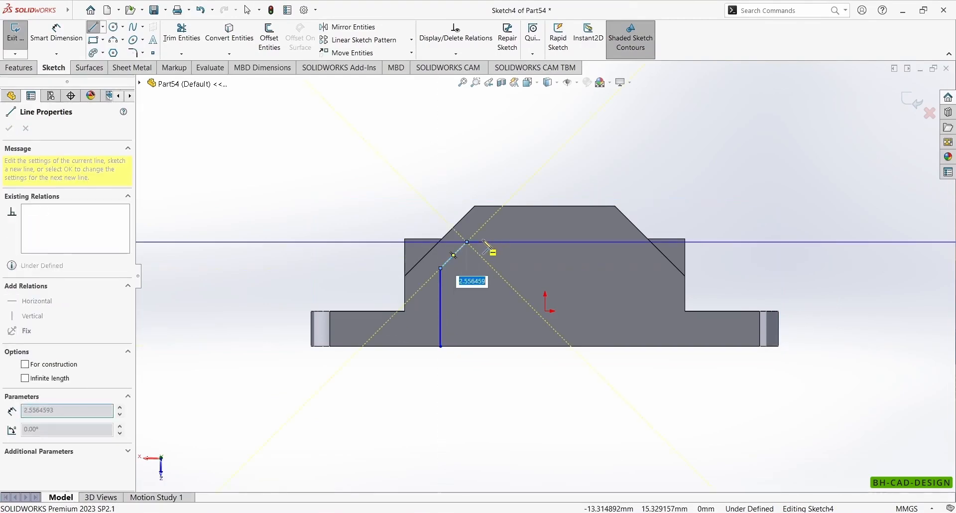
{"action": "left_click", "coordinate": [547, 242]}
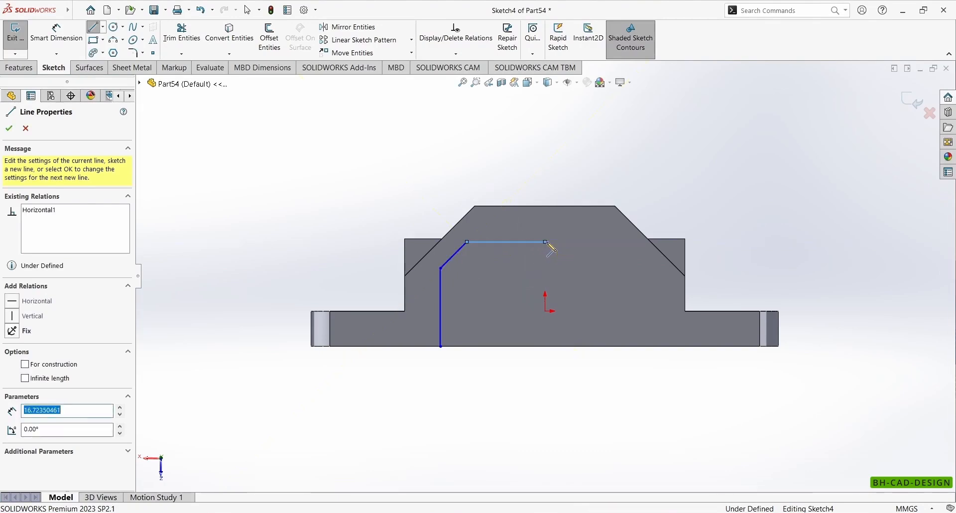
{"action": "key", "text": "Escape"}
Step: Sketch a vertical centerline from the midpoint of the base's bottom edge through the origin to above the half profile
{"action": "left_click", "coordinate": [103, 27]}
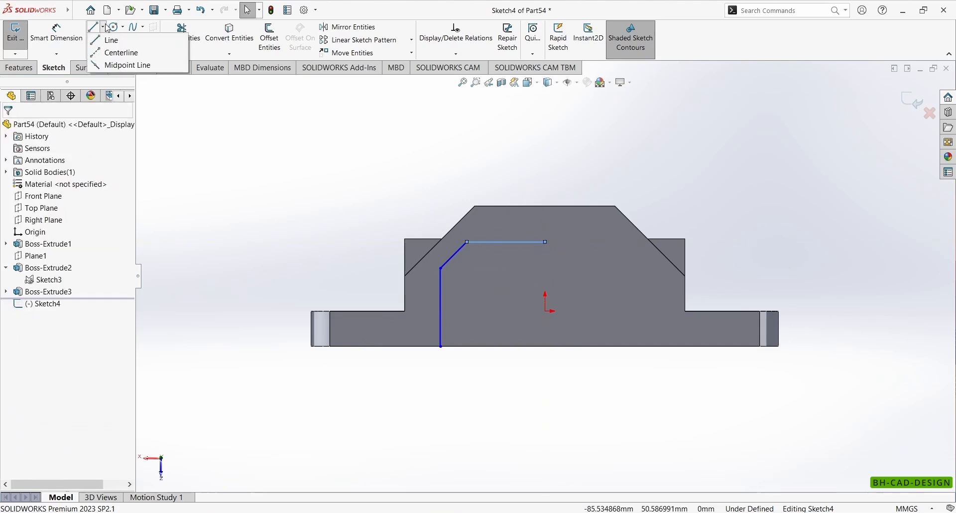
{"action": "left_click", "coordinate": [117, 52]}
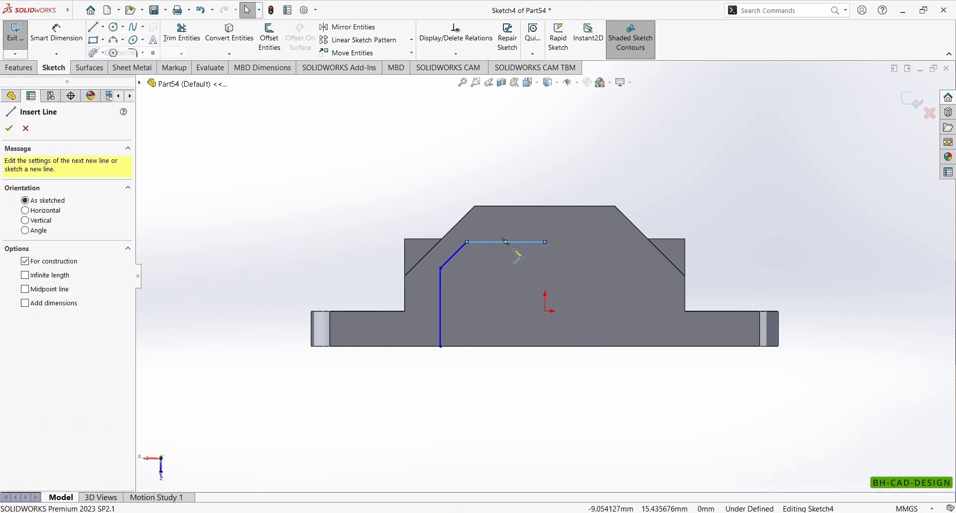
{"action": "left_click", "coordinate": [545, 346]}
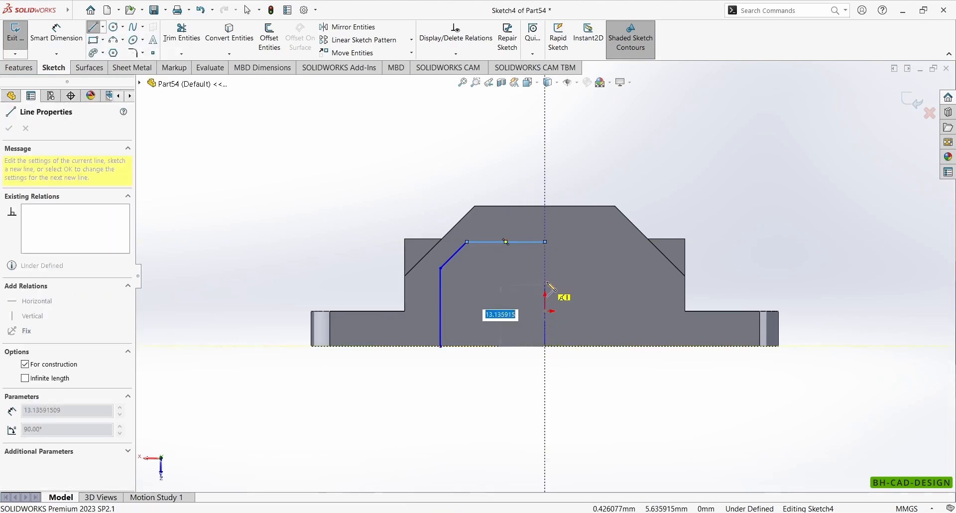
{"action": "left_click", "coordinate": [546, 224]}
{"action": "key", "text": "Escape"}
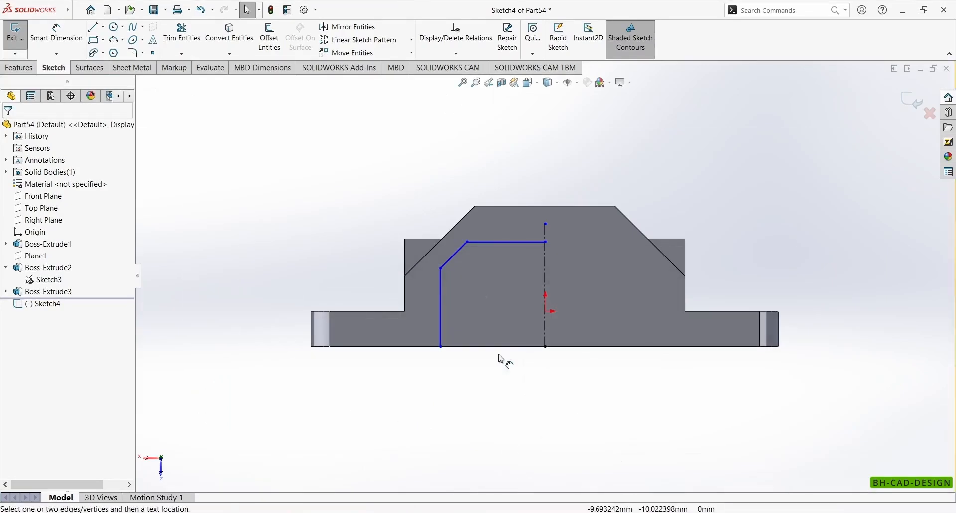
Step: Dimension the half profile's vertical line 7 mm from the body's vertical side edge
{"action": "key", "text": "d"}
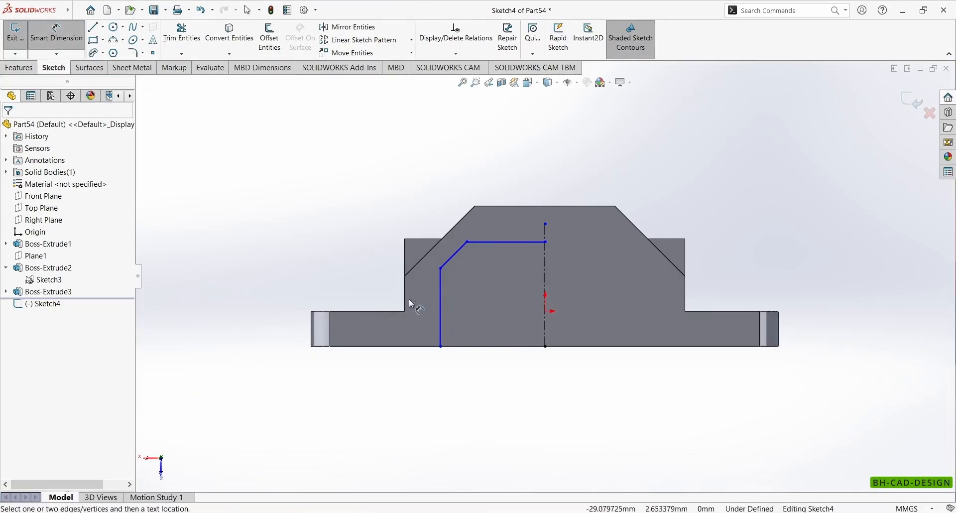
{"action": "left_click", "coordinate": [440, 313]}
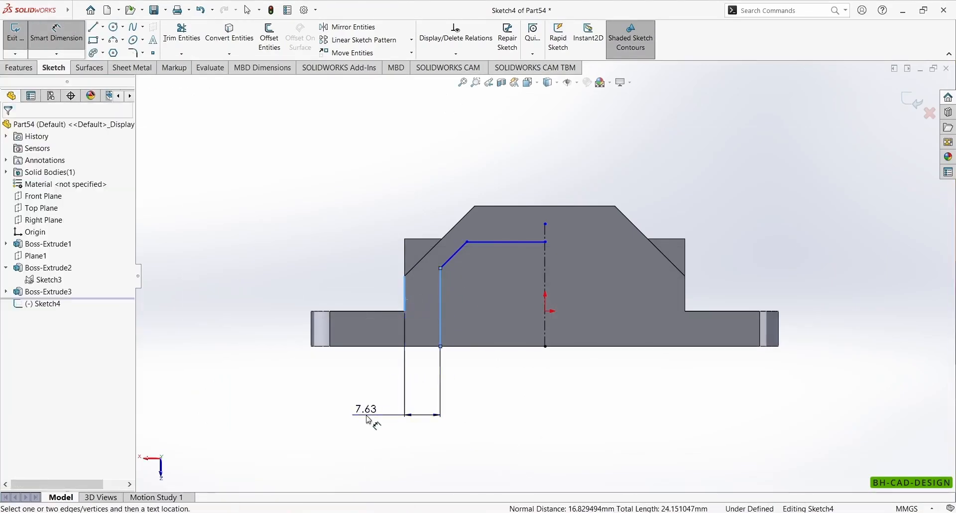
{"action": "left_click", "coordinate": [378, 414]}
{"action": "type", "text": "7"}
{"action": "key", "text": "Return"}
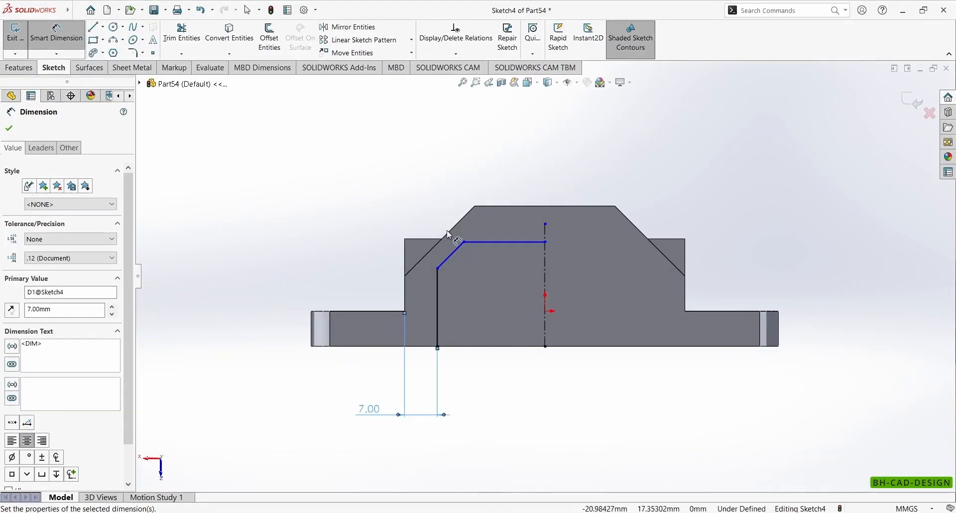
Step: Dimension the half profile's angled line 2 mm from the body's sloped edge
{"action": "left_click", "coordinate": [447, 232]}
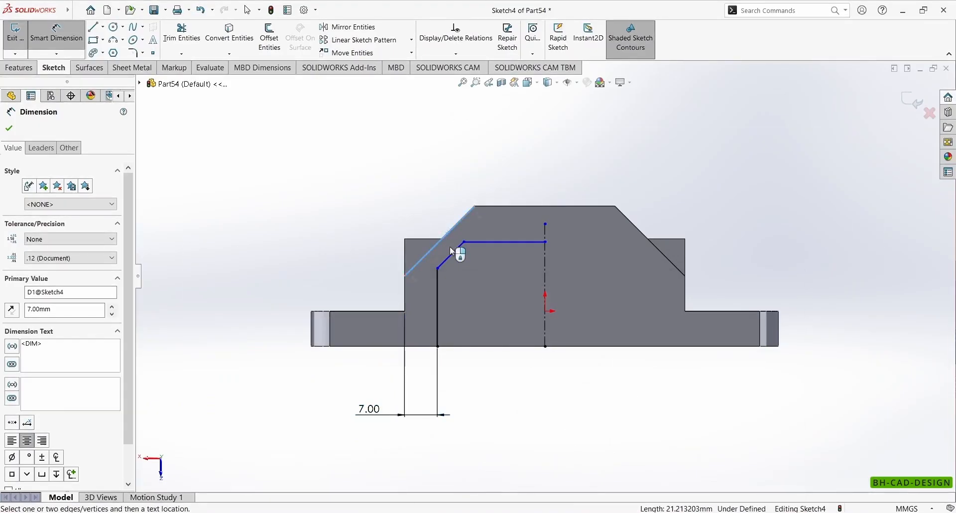
{"action": "left_click", "coordinate": [452, 253]}
{"action": "left_click", "coordinate": [483, 184]}
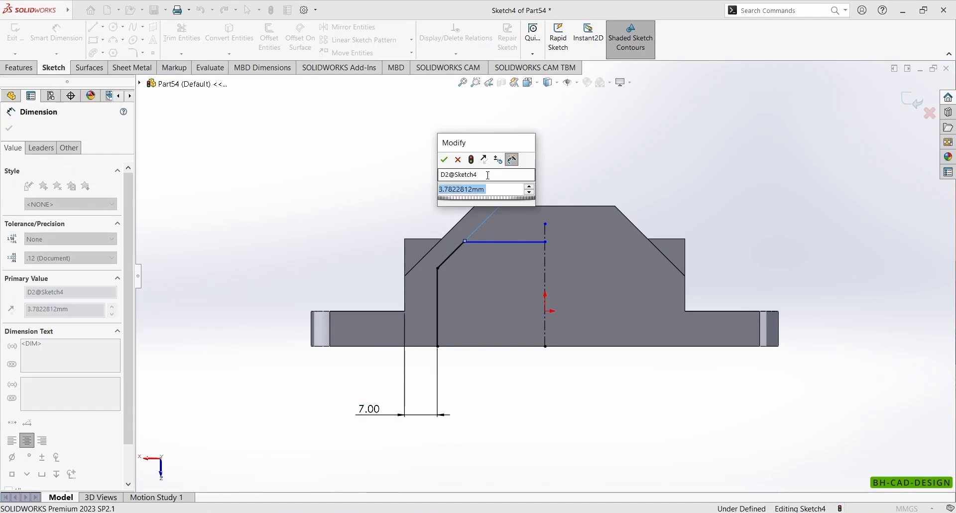
{"action": "type", "text": "2"}
{"action": "key", "text": "Return"}
{"action": "key", "text": "Escape"}
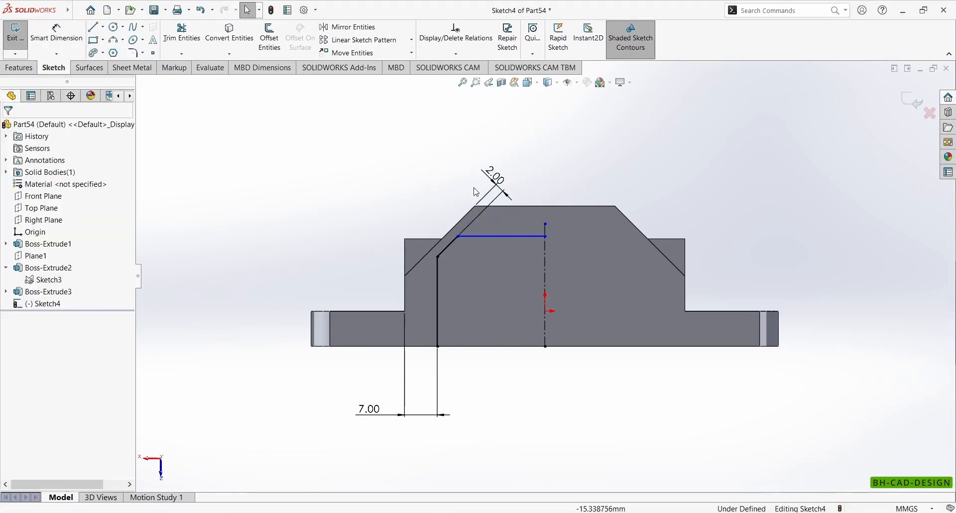
Step: Make the half profile's top line collinear with the top edge of the side block
{"action": "left_click", "coordinate": [490, 235]}
{"action": "left_click", "coordinate": [422, 239], "text": "ctrl"}
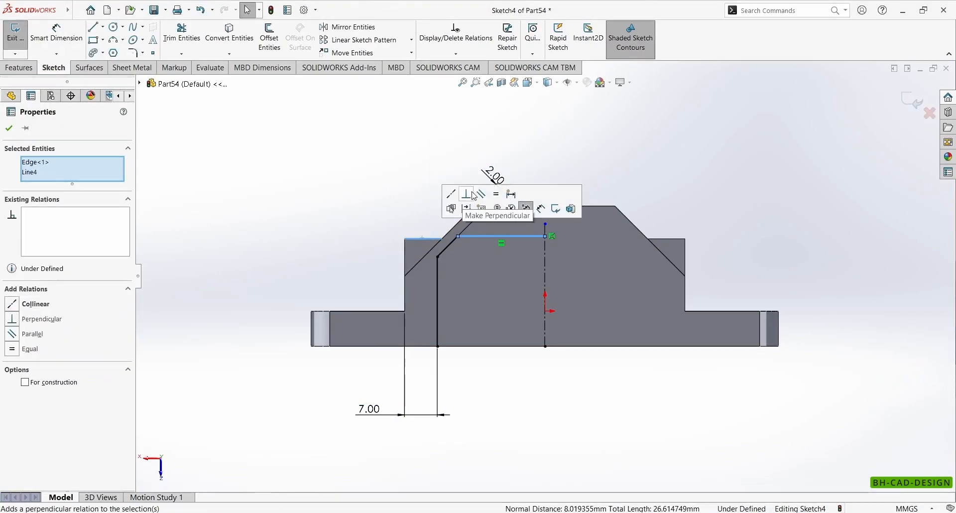
{"action": "left_click", "coordinate": [459, 198]}
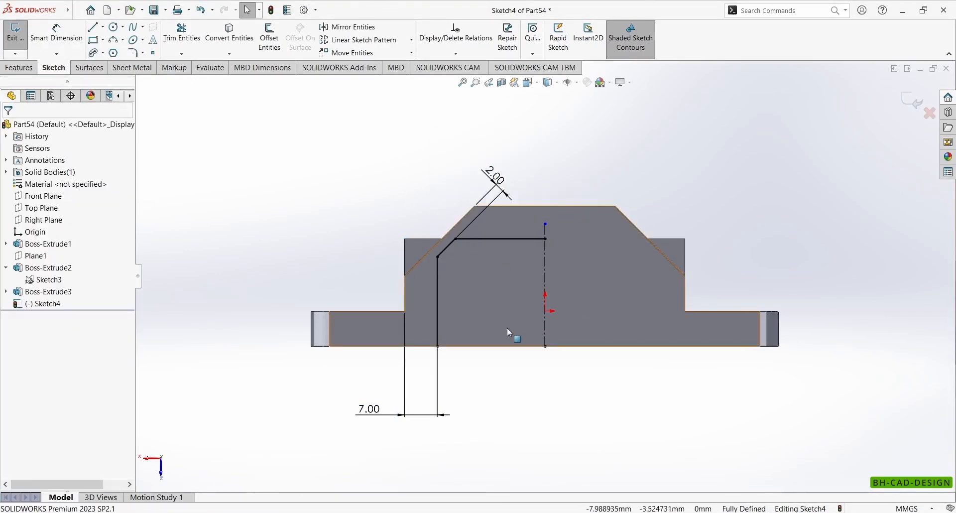
Step: Mirror the half profile about the vertical centerline and close its bottom with a line between the two lower end points
{"action": "left_click_drag", "start_coordinate": [221, 123], "coordinate": [863, 491]}
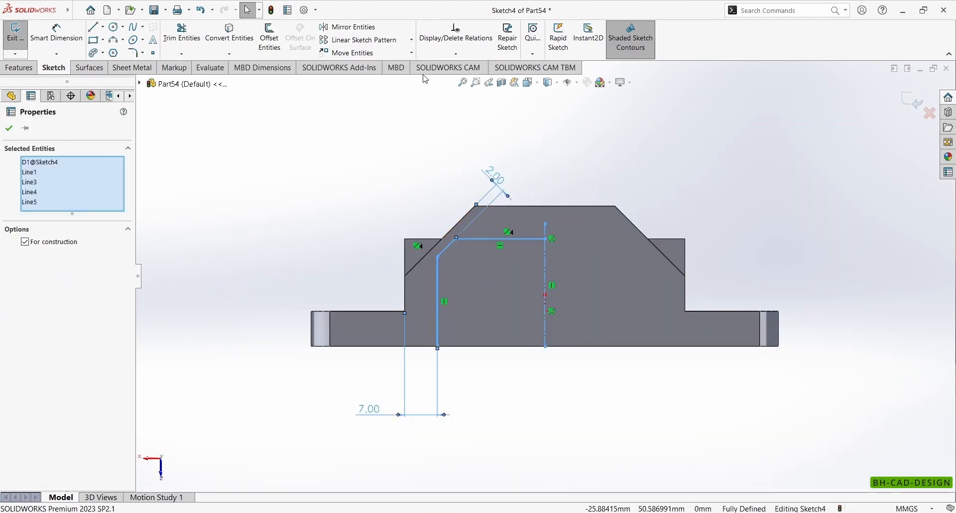
{"action": "left_click", "coordinate": [347, 27]}
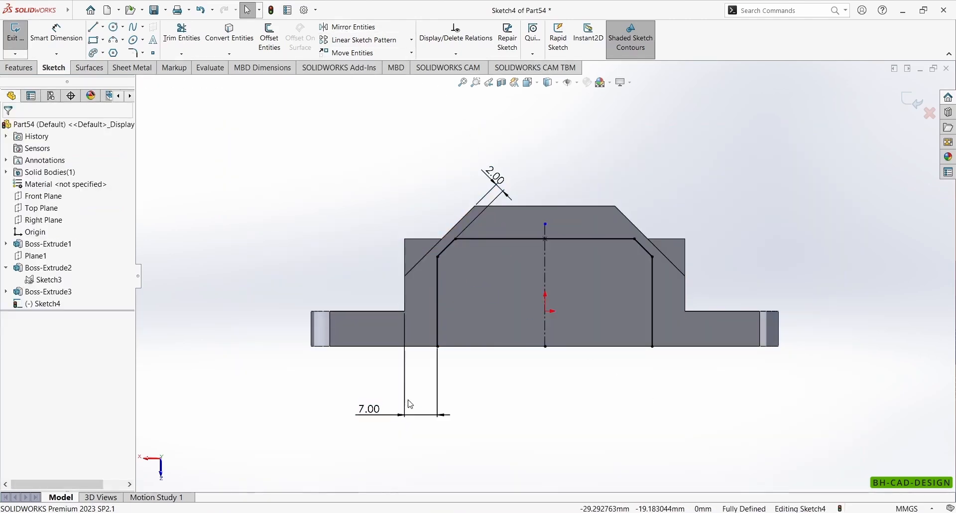
{"action": "key", "text": "l"}
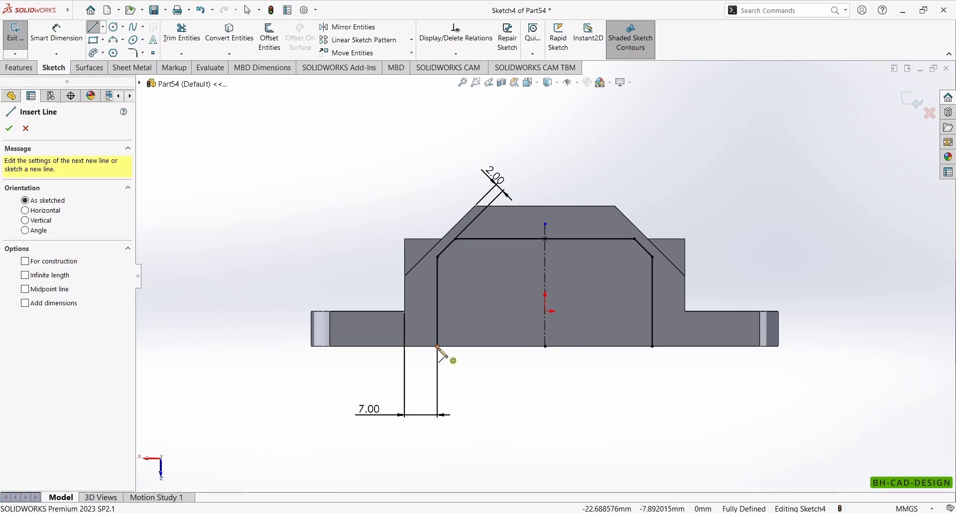
{"action": "mouse_move", "coordinate": [437, 346]}
{"action": "left_mouse_down"}
{"action": "mouse_move", "coordinate": [704, 380]}
{"action": "mouse_move", "coordinate": [653, 348]}
{"action": "left_mouse_up"}
{"action": "key", "text": "Escape"}
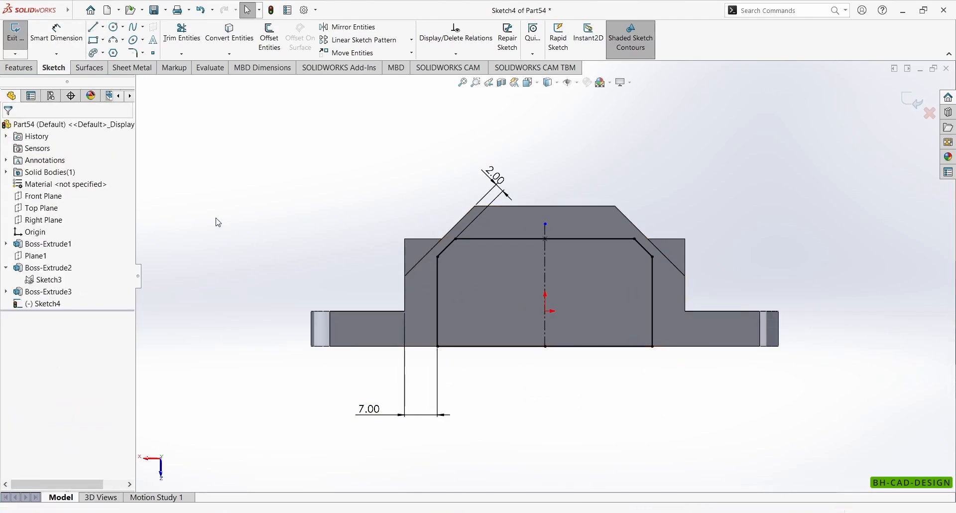
Step: Cut-extrude the closed profile 16 mm with the Mid Plane end condition to hollow the body
{"action": "left_click", "coordinate": [32, 70]}
{"action": "left_click", "coordinate": [178, 39]}
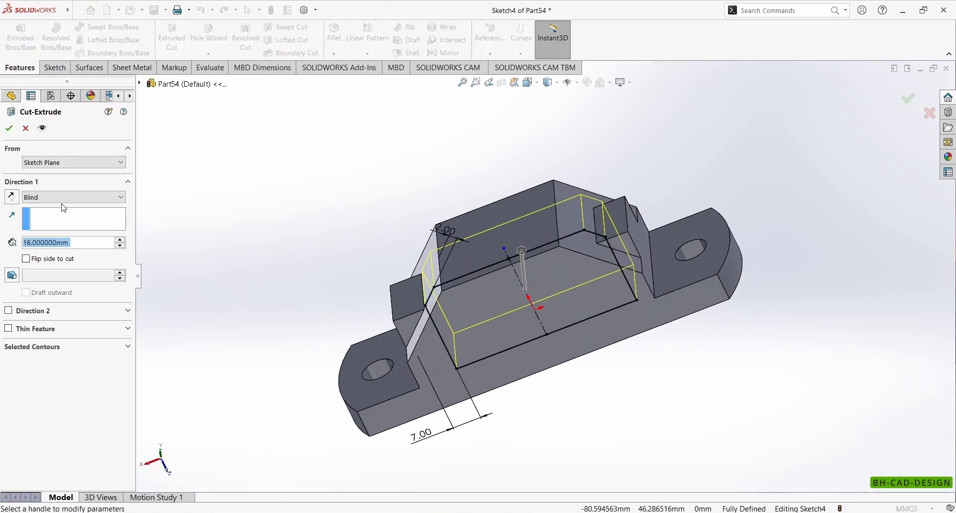
{"action": "left_click", "coordinate": [62, 199]}
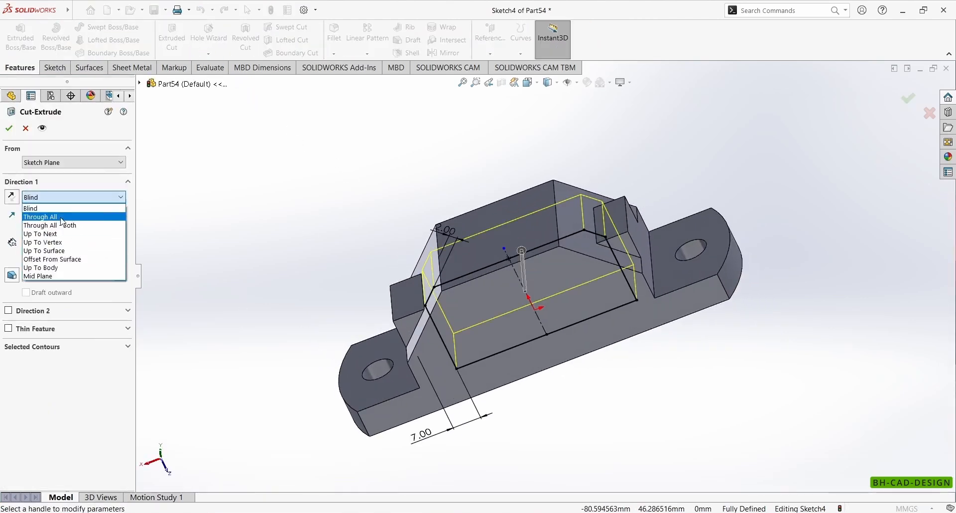
{"action": "left_click", "coordinate": [59, 276]}
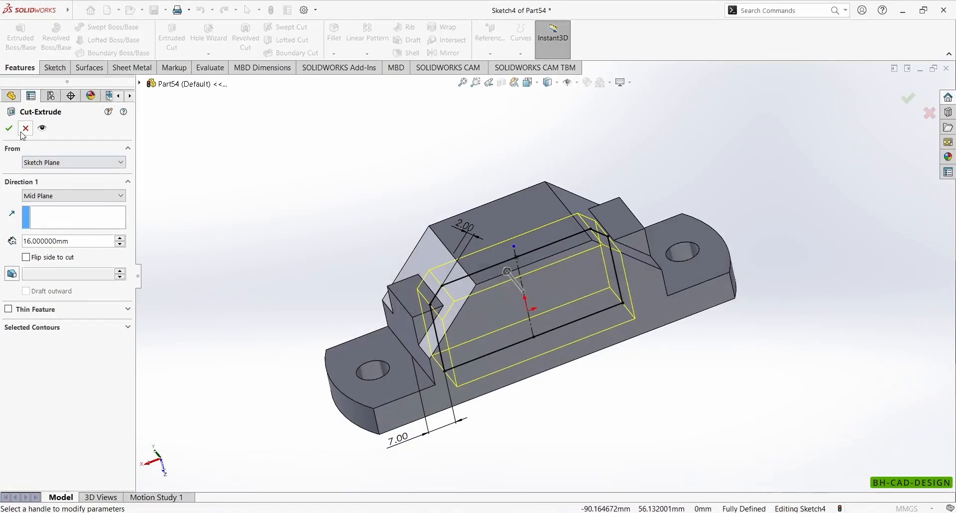
{"action": "left_click", "coordinate": [11, 129]}
Step: Inspect the model from several angles and bring up the Part 54 reference drawing
{"action": "key", "text": "f"}
{"action": "middle_click_drag", "start_coordinate": [218, 132], "coordinate": [533, 300]}
{"action": "scroll", "coordinate": [542, 256], "scroll_direction": "down", "scroll_amount": 3}
{"action": "middle_click_drag", "start_coordinate": [546, 255], "coordinate": [555, 311]}
{"action": "scroll", "coordinate": [555, 311], "scroll_direction": "up", "scroll_amount": 1}
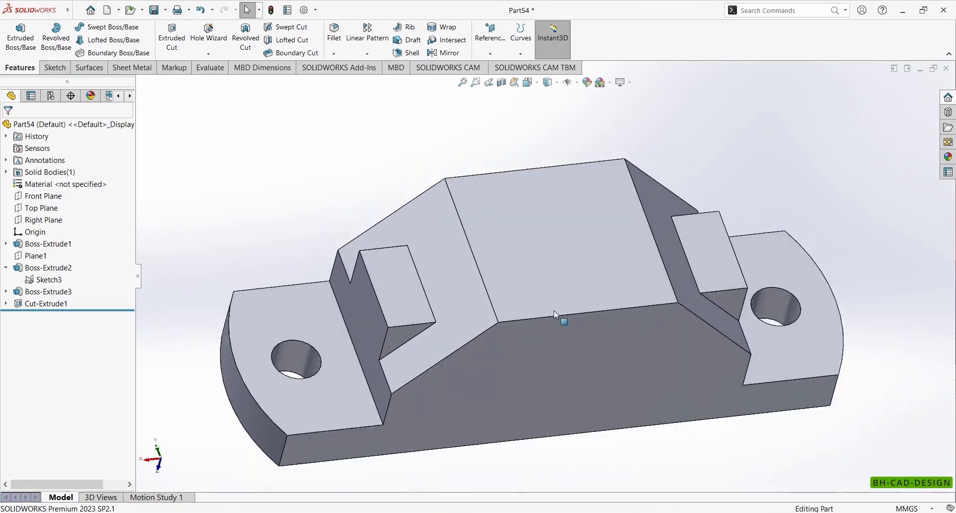
{"action": "scroll", "coordinate": [554, 311], "scroll_direction": "up", "scroll_amount": 3}
{"action": "left_click", "coordinate": [545, 512]}
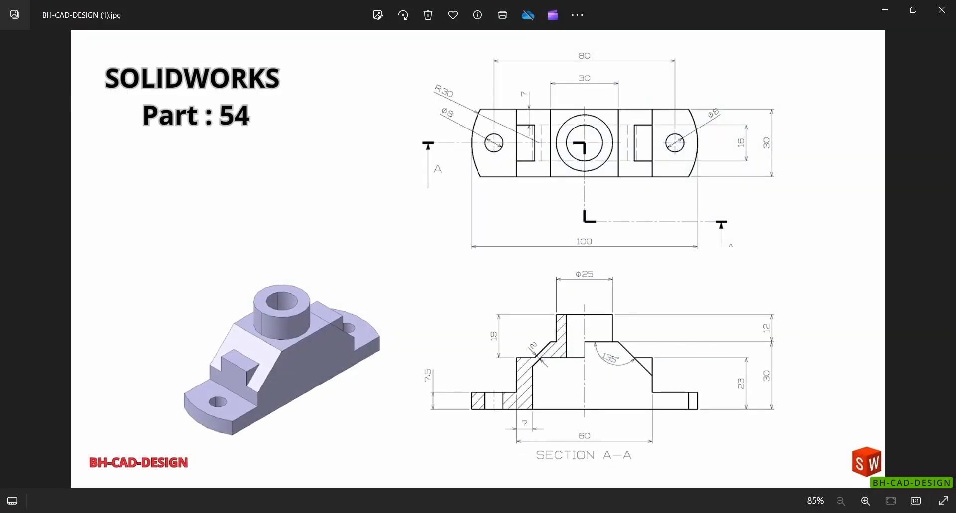
Step: In SOLIDWORKS, sketch two concentric circles, about 23 mm and 16 mm in diameter, on the body's flat top face above the origin
{"action": "left_click", "coordinate": [546, 512]}
{"action": "left_click", "coordinate": [565, 248]}
{"action": "left_click", "coordinate": [611, 219]}
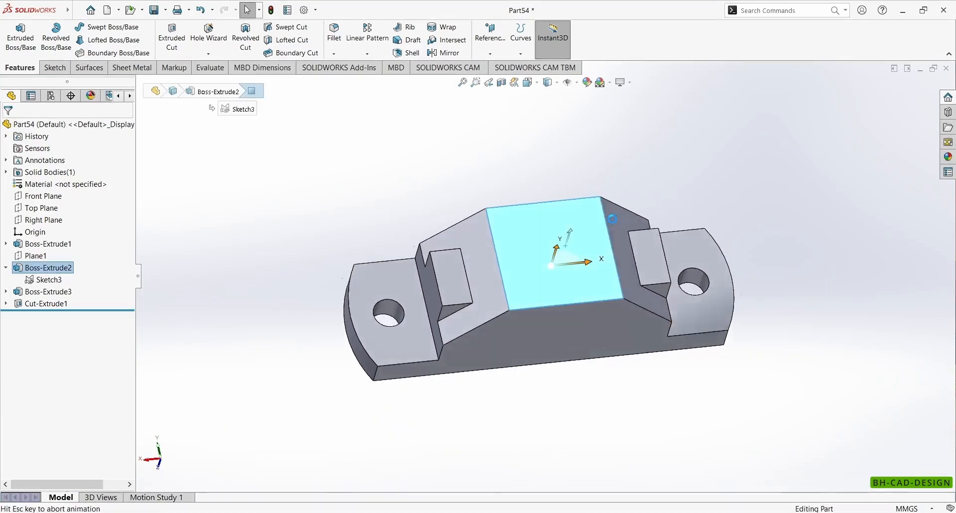
{"action": "left_click", "coordinate": [115, 28]}
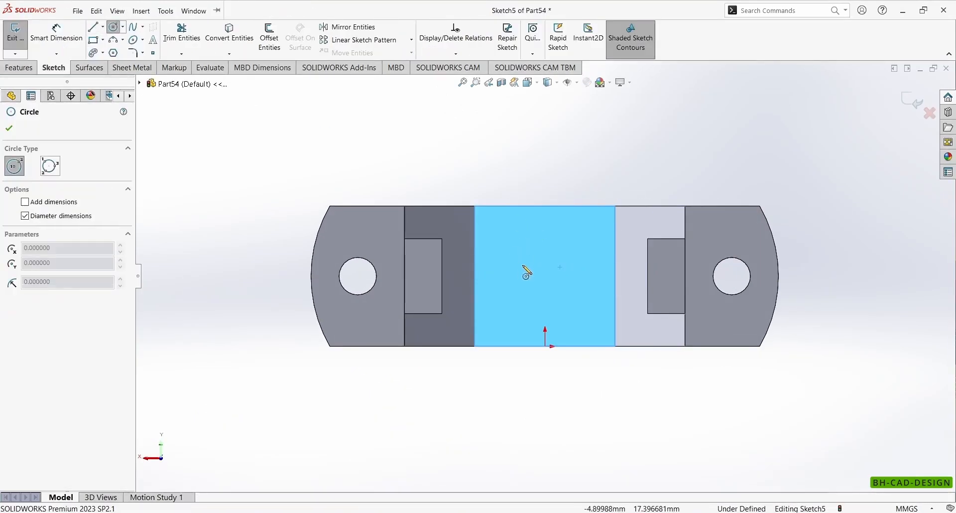
{"action": "left_click_drag", "start_coordinate": [545, 272], "coordinate": [585, 233]}
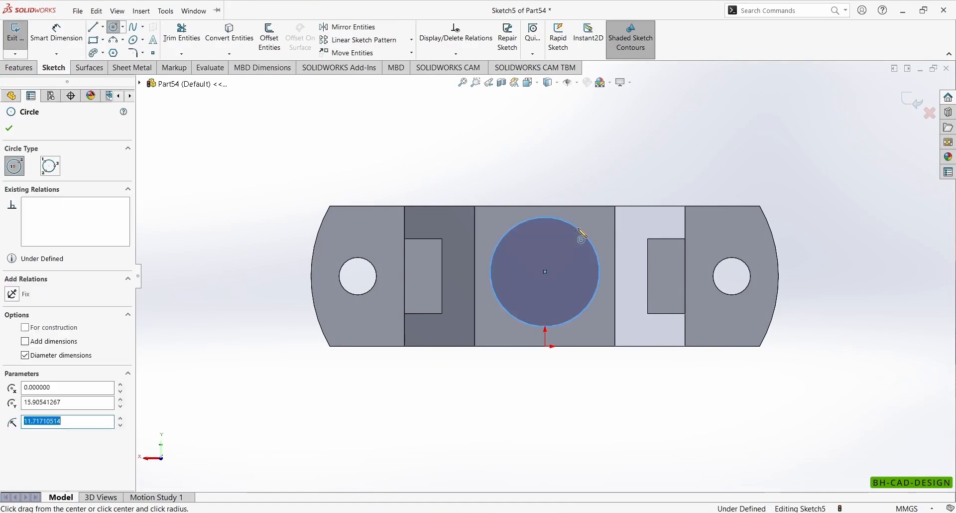
{"action": "mouse_move", "coordinate": [545, 272]}
{"action": "left_mouse_down"}
{"action": "mouse_move", "coordinate": [576, 240]}
{"action": "mouse_move", "coordinate": [572, 247]}
{"action": "left_mouse_up"}
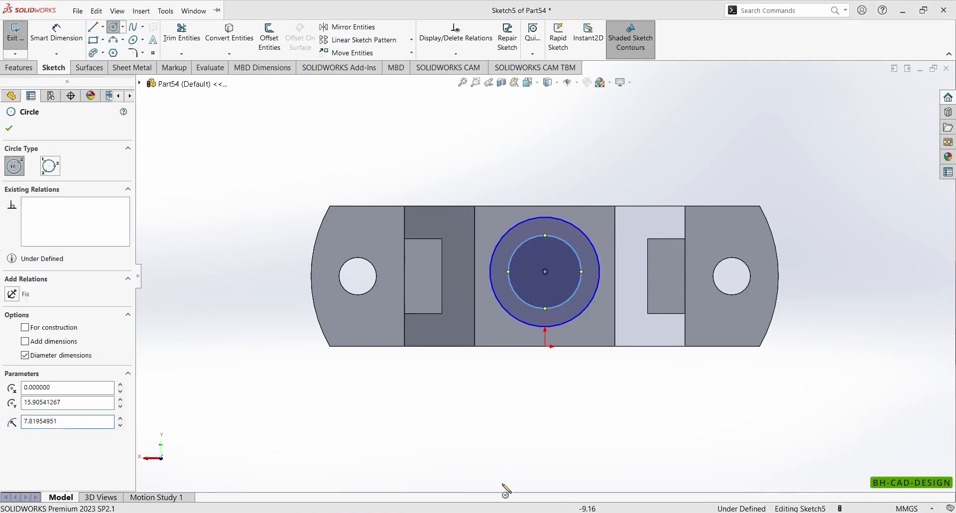
Step: Check the reference drawing and dimension the outer circle's diameter to 25 mm and the inner circle's to 16 mm
{"action": "left_click", "coordinate": [560, 512]}
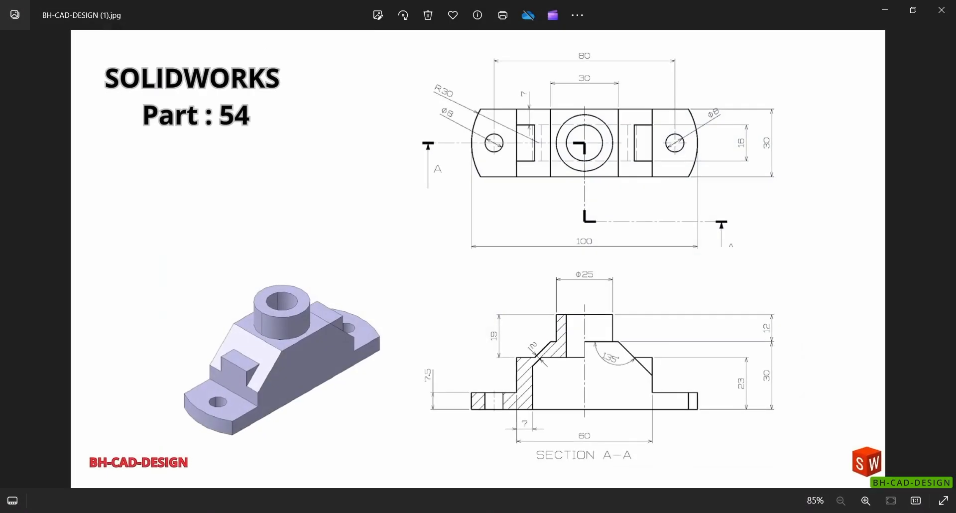
{"action": "left_click", "coordinate": [520, 512]}
{"action": "right_click_drag", "start_coordinate": [515, 326], "coordinate": [537, 264]}
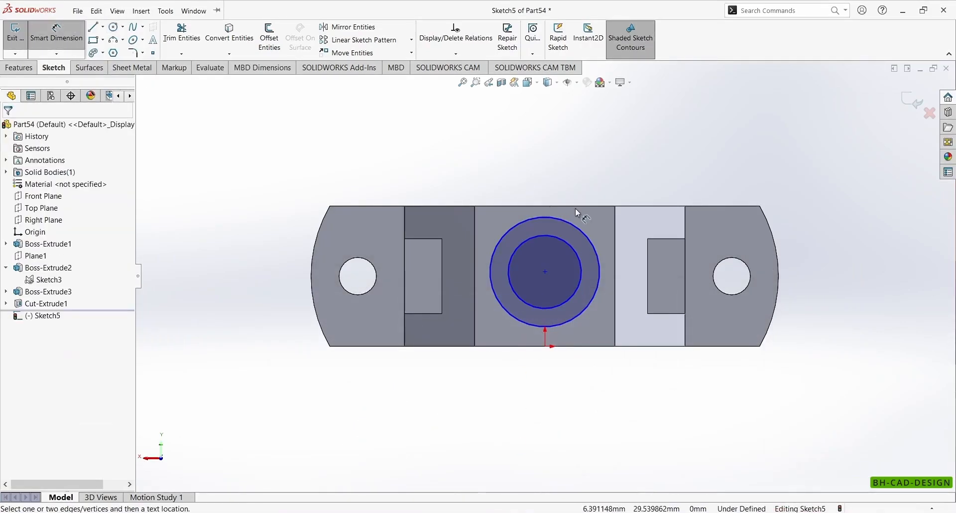
{"action": "left_click", "coordinate": [595, 246]}
{"action": "left_click", "coordinate": [617, 155]}
{"action": "type", "text": "25"}
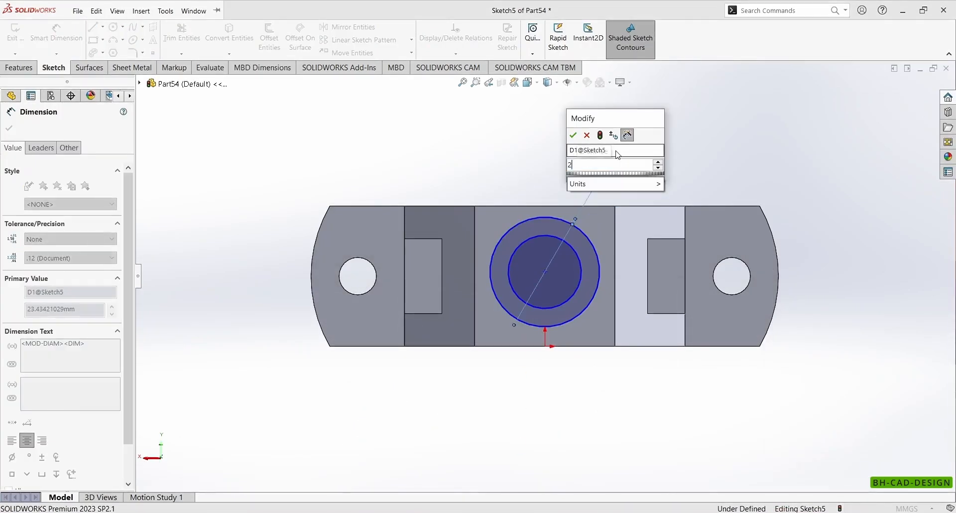
{"action": "key", "text": "Return"}
{"action": "left_click", "coordinate": [582, 277]}
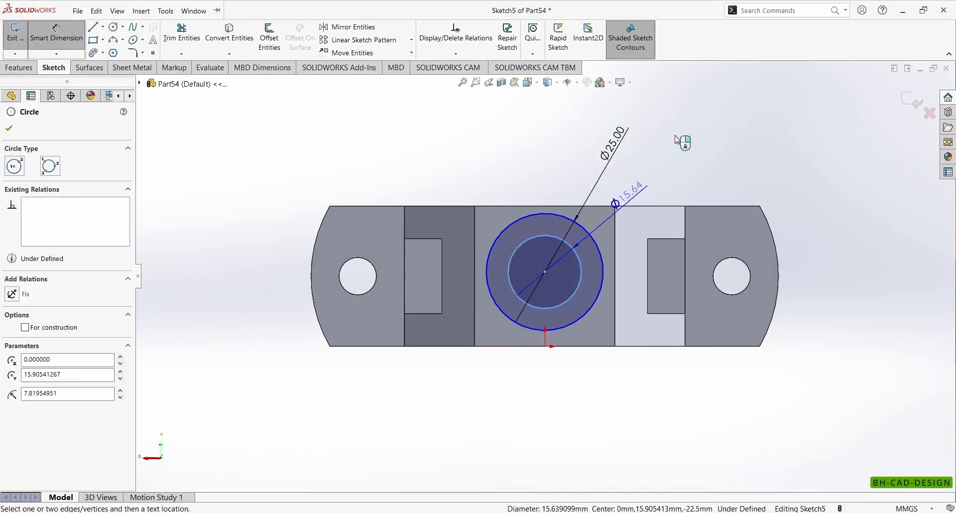
{"action": "left_click", "coordinate": [681, 126]}
{"action": "type", "text": "15"}
{"action": "key", "text": "Return"}
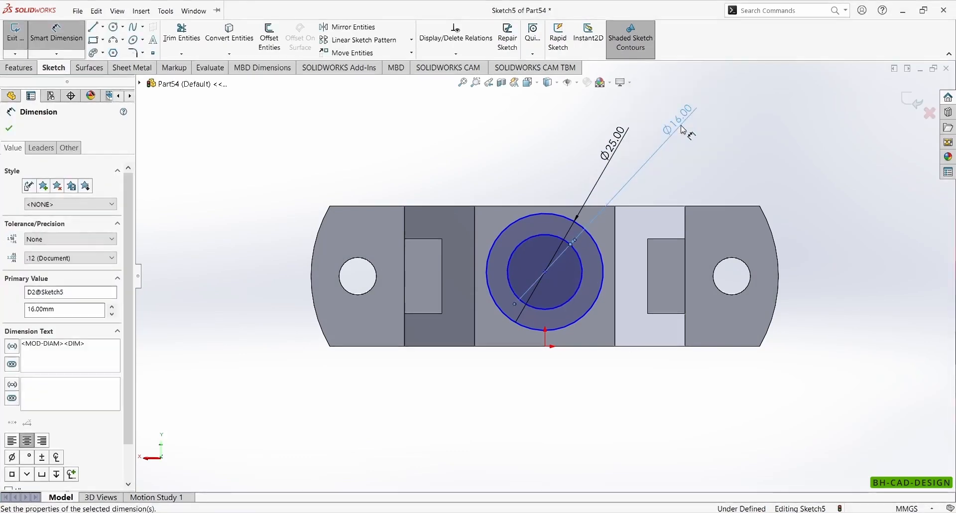
{"action": "key", "text": "Escape"}
Step: Add a vertical relation between the circles' shared center and the origin
{"action": "left_click", "coordinate": [546, 271]}
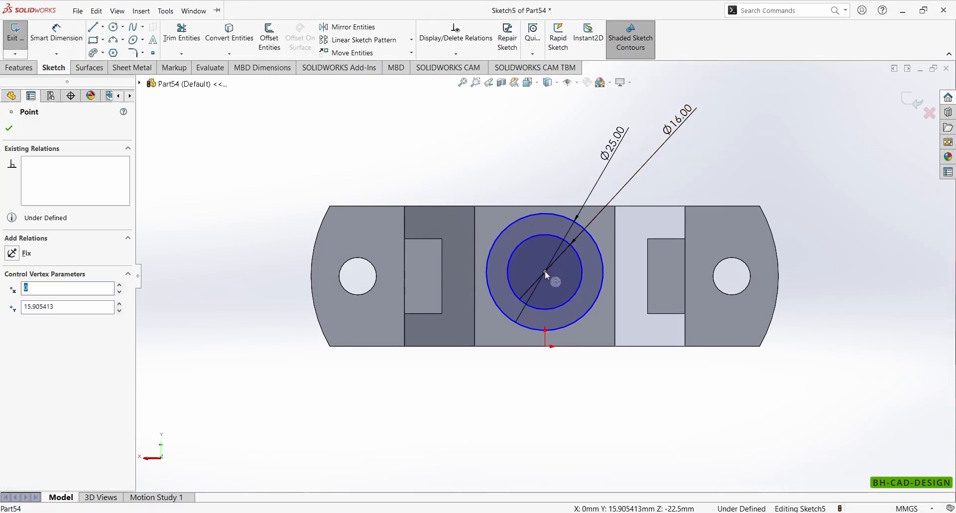
{"action": "left_click", "coordinate": [546, 346], "text": "ctrl"}
{"action": "left_click", "coordinate": [591, 300]}
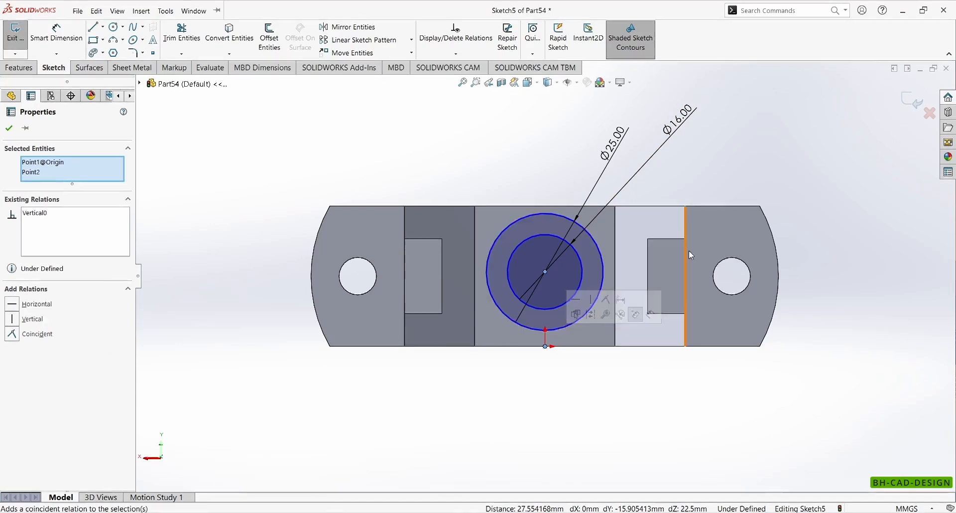
Step: Draw a centerline between the two plate hole centers and make the circles' center coincident with it
{"action": "left_click", "coordinate": [103, 26]}
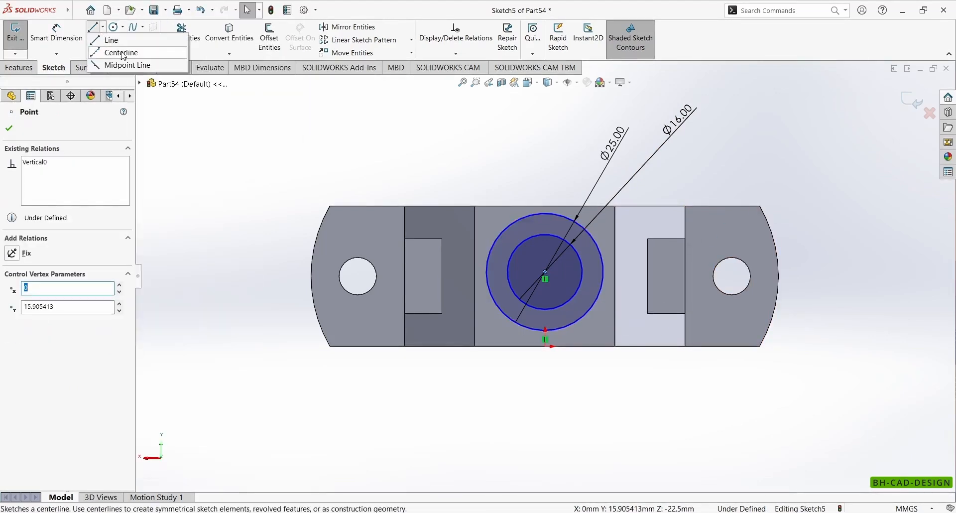
{"action": "left_click", "coordinate": [115, 51]}
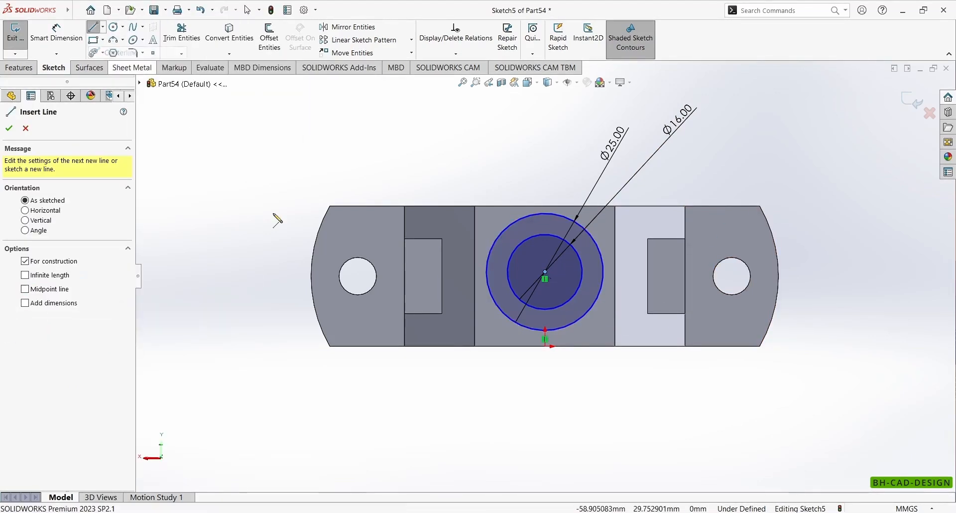
{"action": "left_click", "coordinate": [358, 276]}
{"action": "left_click", "coordinate": [732, 276]}
{"action": "key", "text": "Escape"}
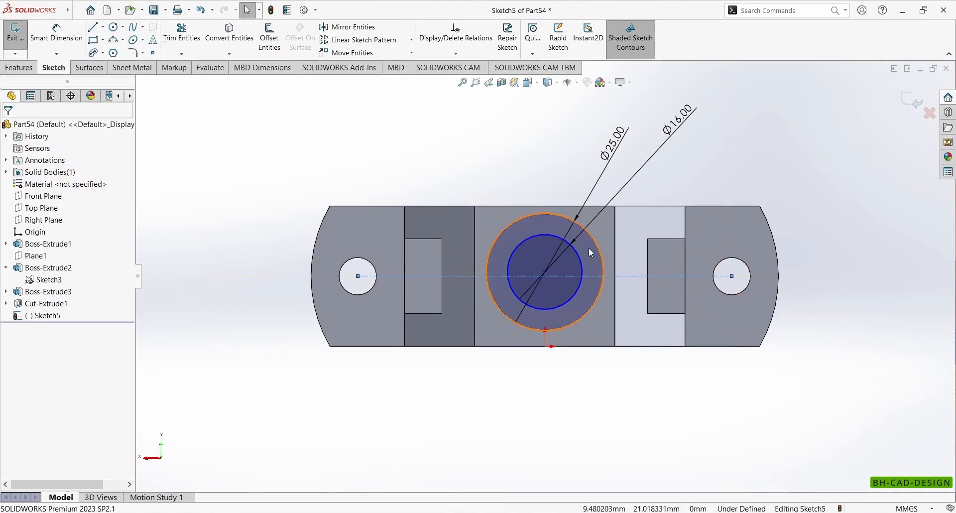
{"action": "left_click", "coordinate": [545, 272]}
{"action": "left_click", "coordinate": [554, 276], "text": "ctrl"}
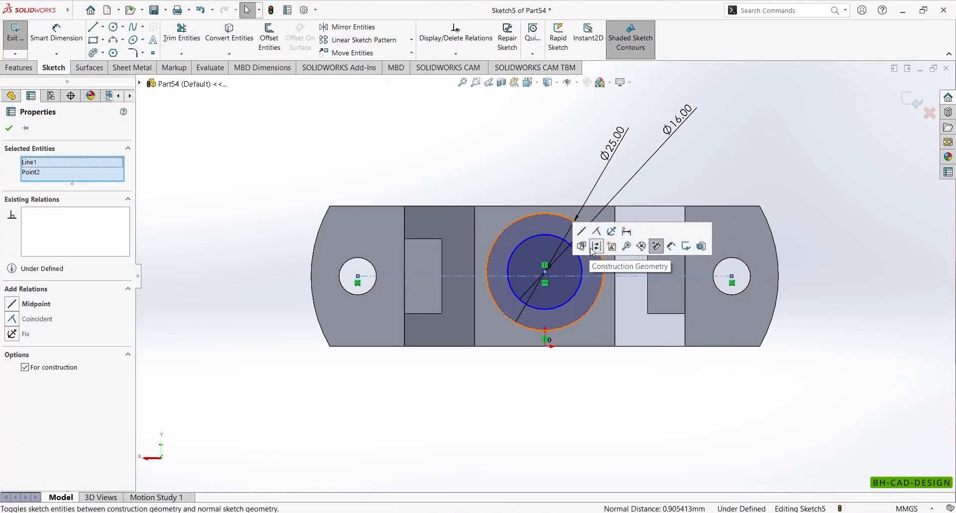
{"action": "left_click", "coordinate": [597, 231]}
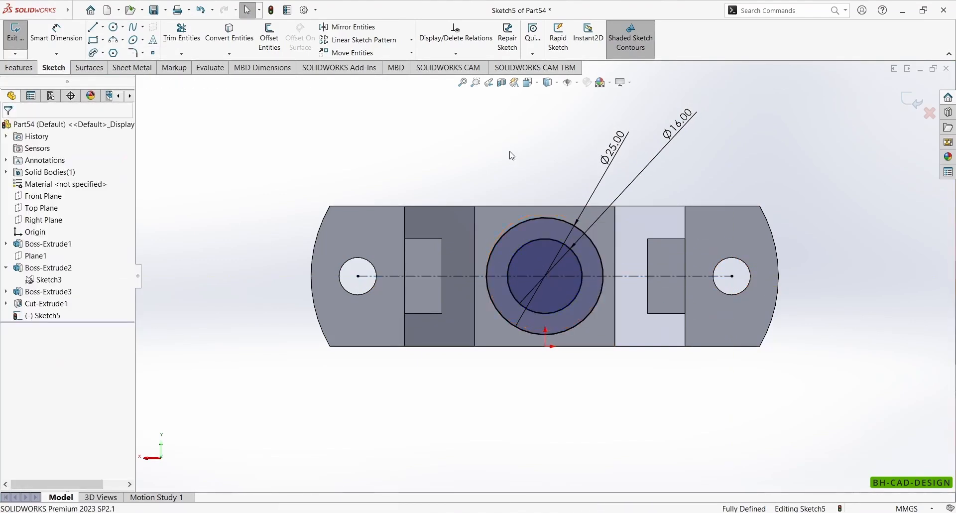
Step: Extrude the ring between the two circles 12 mm upward with the Blind end condition to form the top boss
{"action": "left_click", "coordinate": [19, 68]}
{"action": "left_click", "coordinate": [21, 38]}
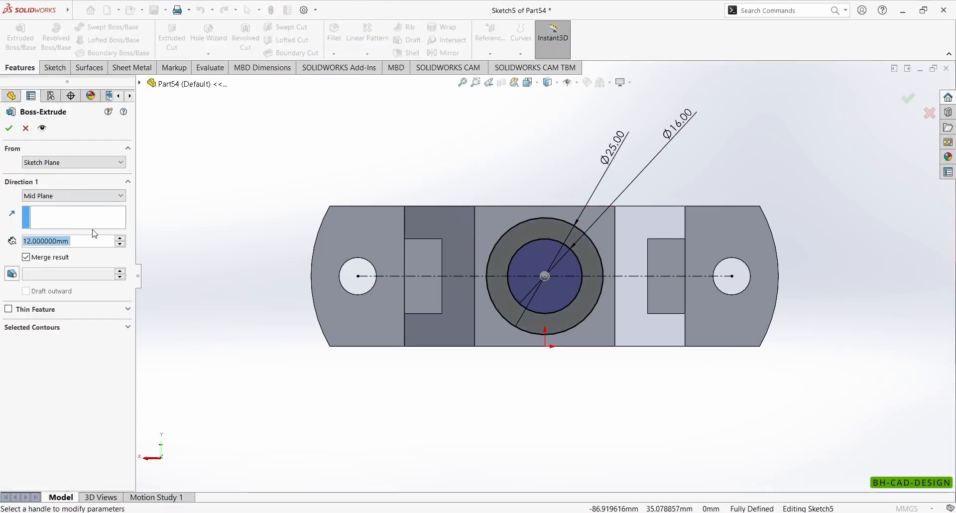
{"action": "left_click", "coordinate": [45, 188]}
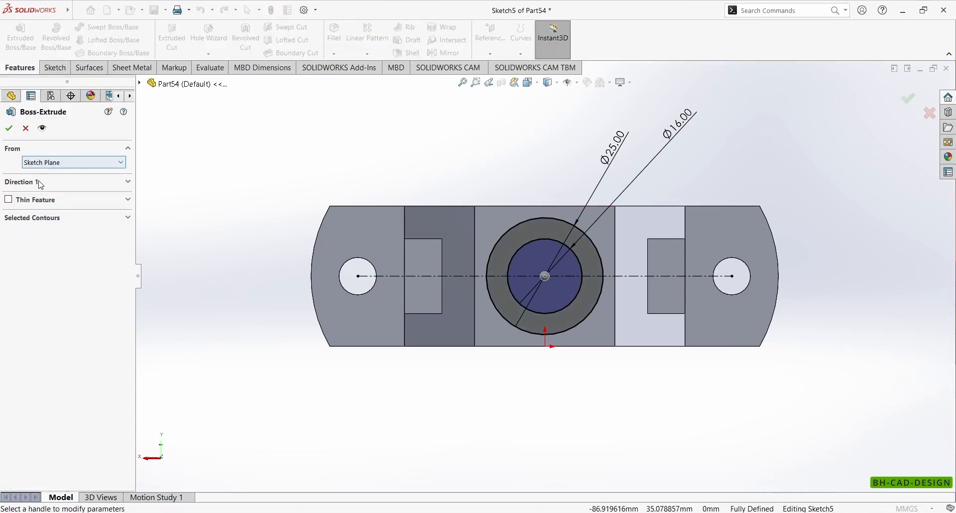
{"action": "left_click", "coordinate": [42, 183]}
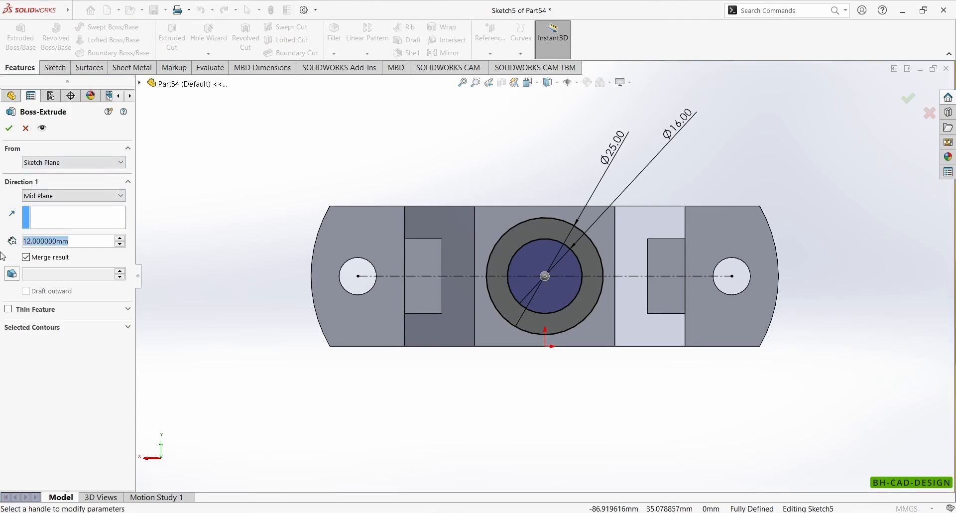
{"action": "left_click", "coordinate": [54, 194]}
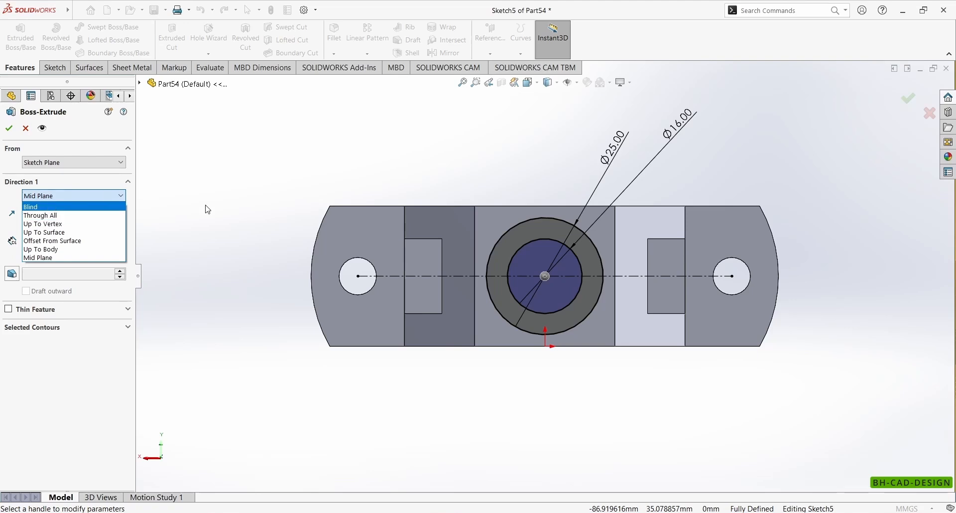
{"action": "left_click", "coordinate": [30, 207]}
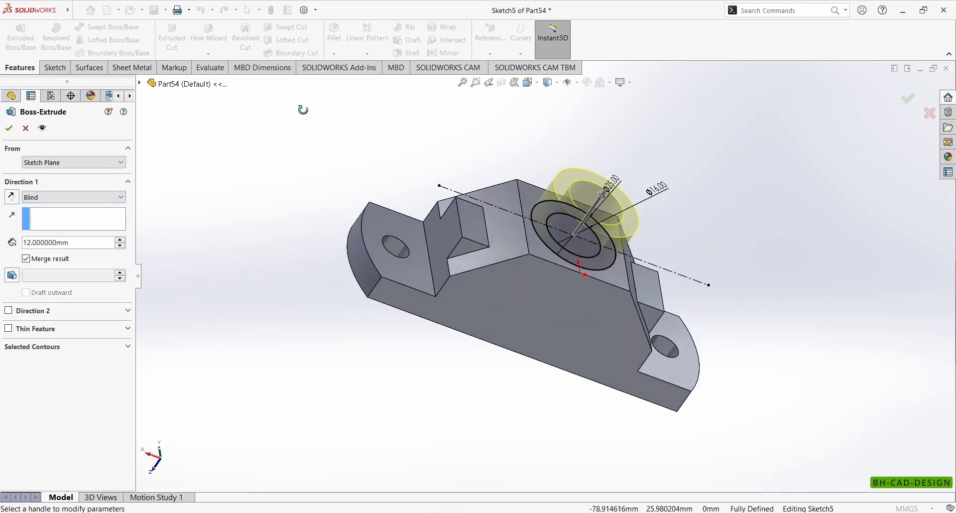
{"action": "key", "text": "Return"}
Step: Sketch on the circular face inside the boss, convert its edge, and cut-extrude it with the Through All end condition
{"action": "middle_click_drag", "start_coordinate": [382, 172], "coordinate": [380, 260]}
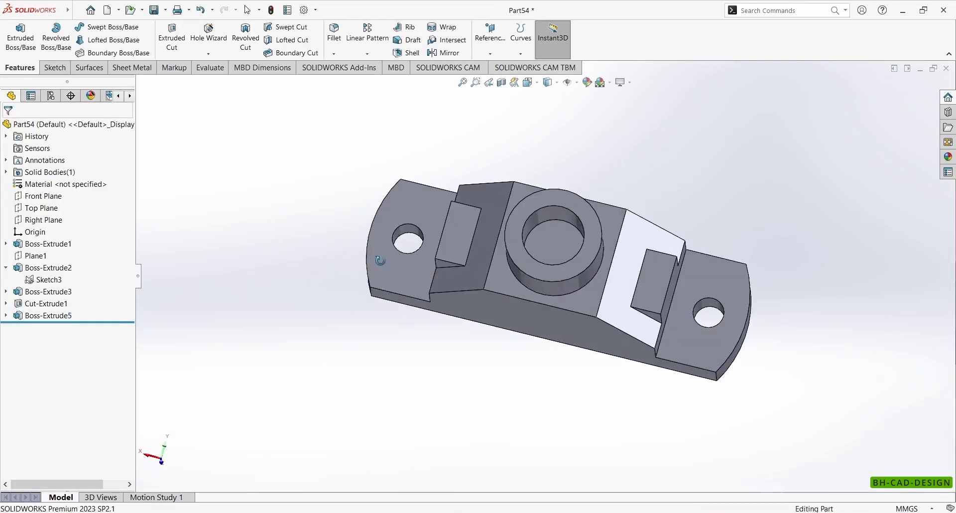
{"action": "left_click", "coordinate": [560, 246]}
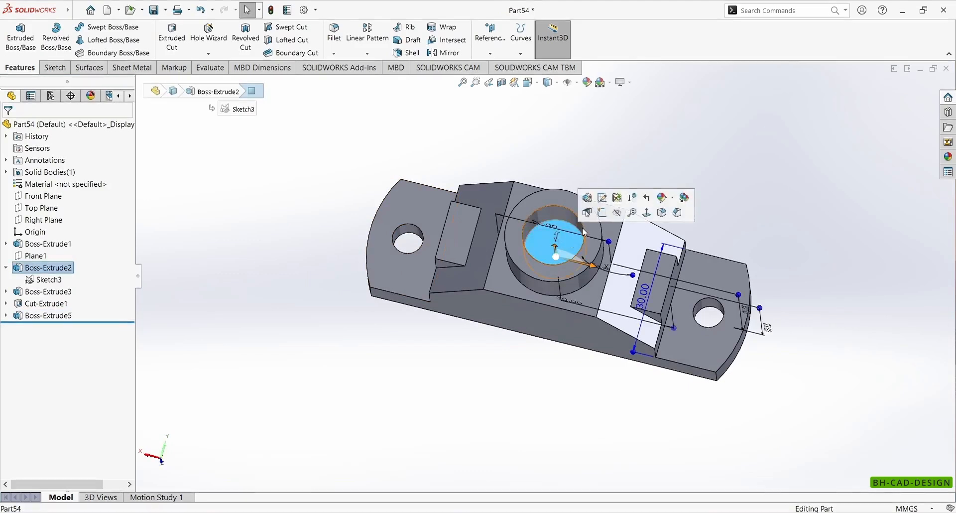
{"action": "left_click", "coordinate": [607, 217]}
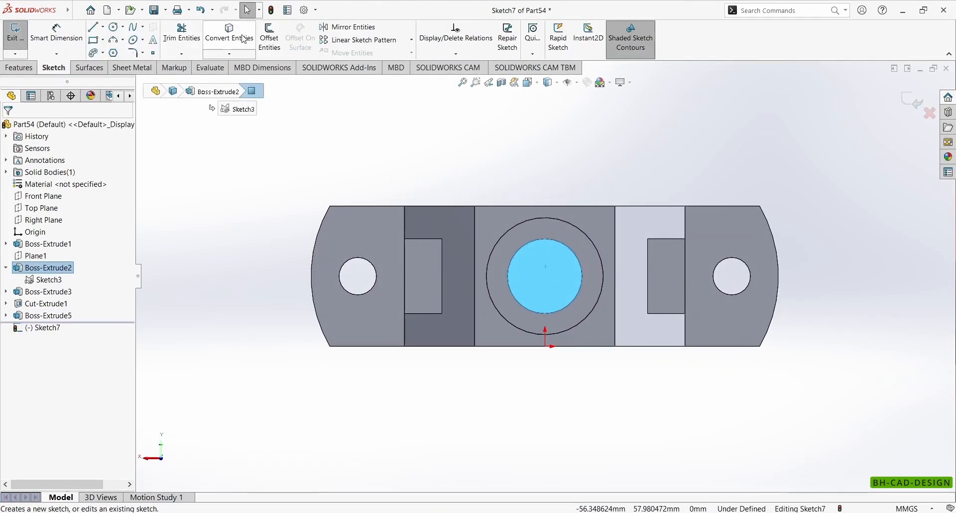
{"action": "left_click", "coordinate": [233, 38]}
{"action": "left_click", "coordinate": [19, 67]}
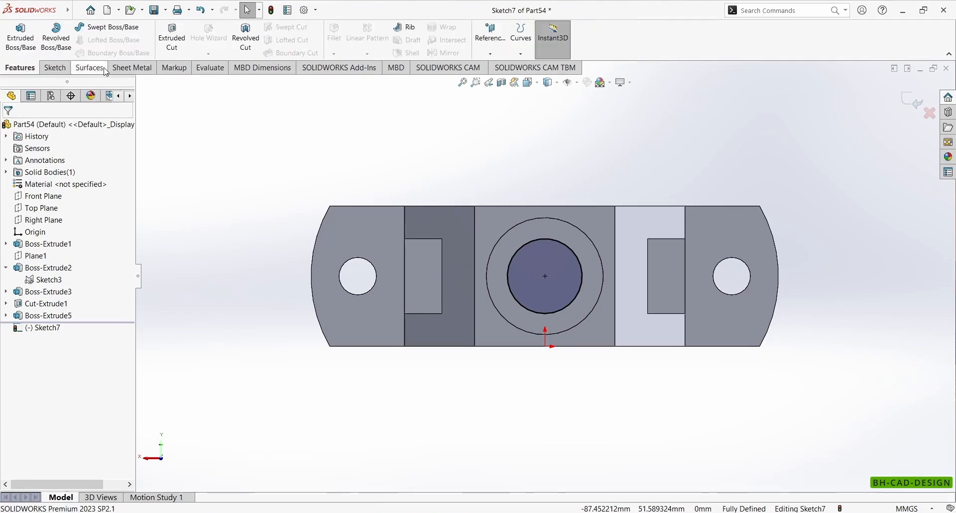
{"action": "left_click", "coordinate": [179, 50]}
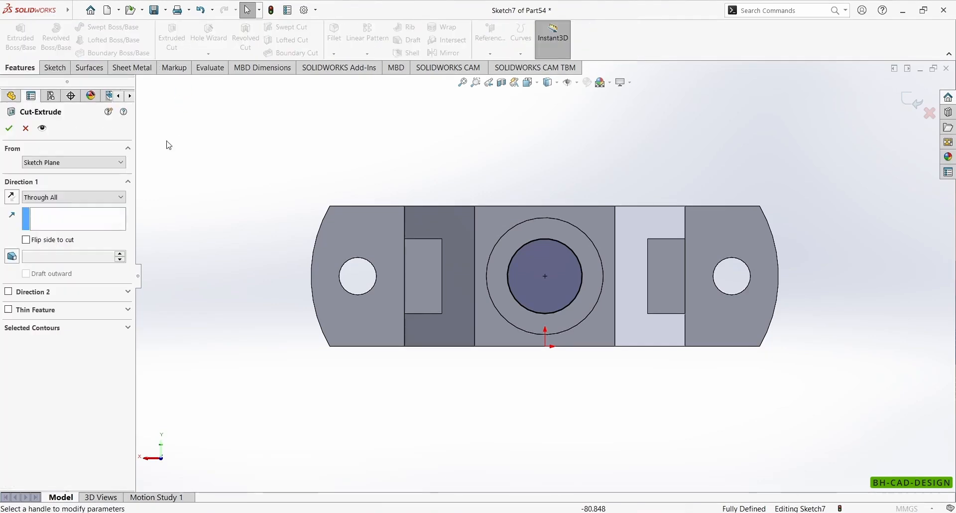
{"action": "left_click", "coordinate": [9, 129]}
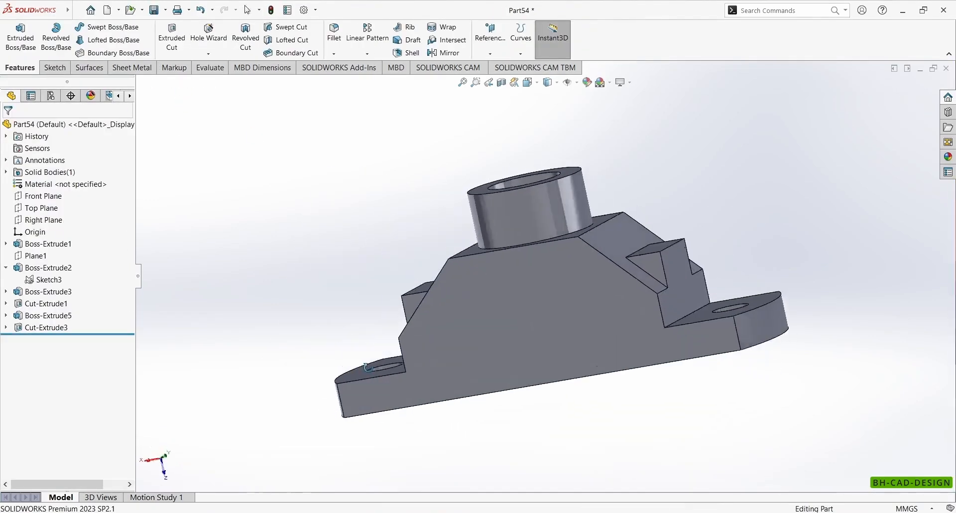
Step: Apply the Plain White scene and inspect the finished part from several angles
{"action": "middle_click_drag", "start_coordinate": [368, 367], "coordinate": [599, 259]}
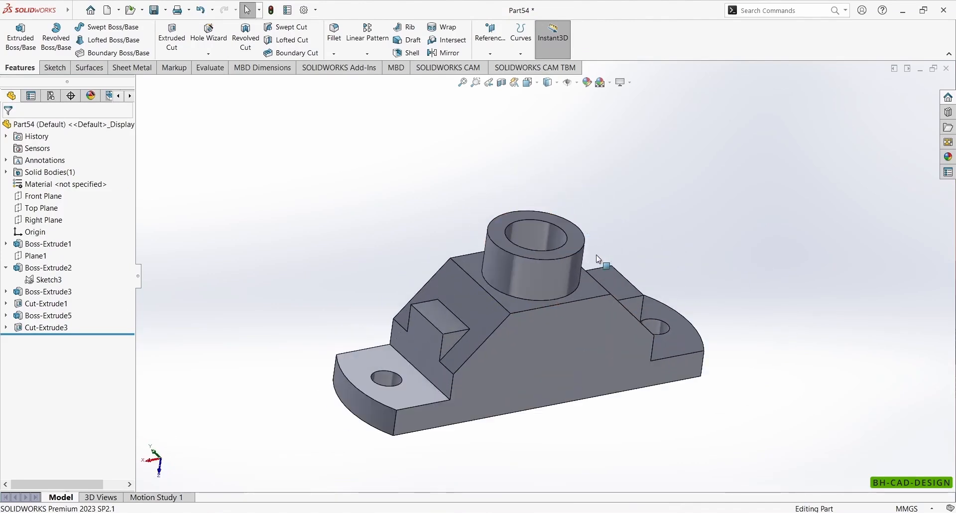
{"action": "left_click", "coordinate": [622, 82]}
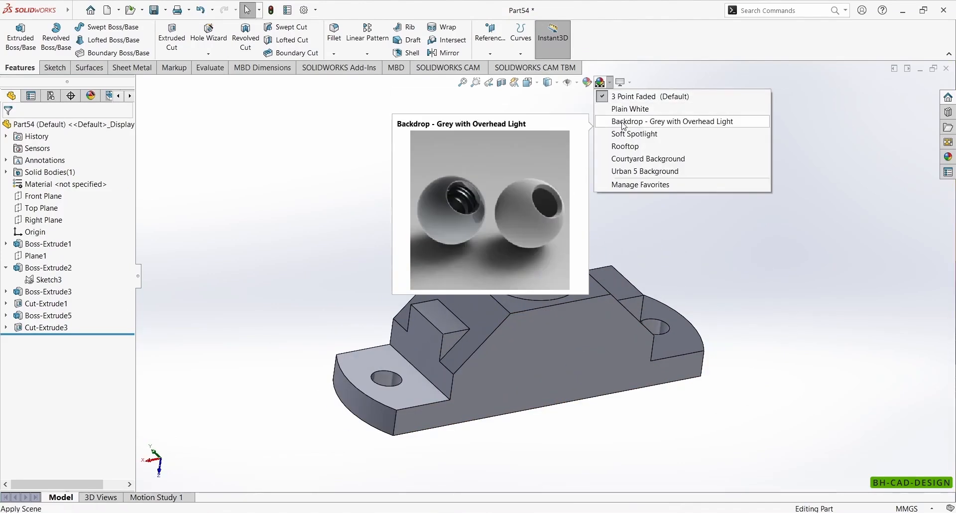
{"action": "left_click", "coordinate": [640, 109]}
{"action": "middle_click_drag", "start_coordinate": [580, 304], "coordinate": [534, 440]}
{"action": "middle_click_drag", "start_coordinate": [428, 469], "coordinate": [542, 331]}
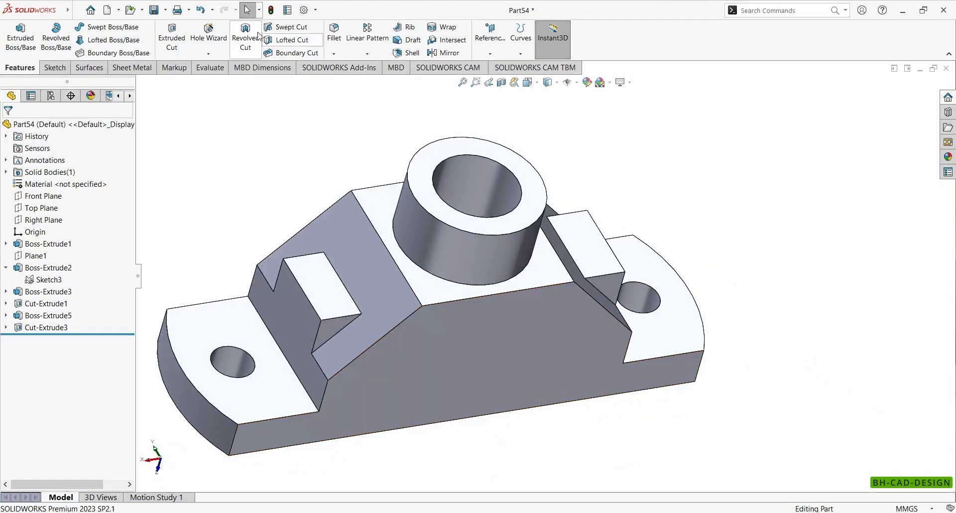